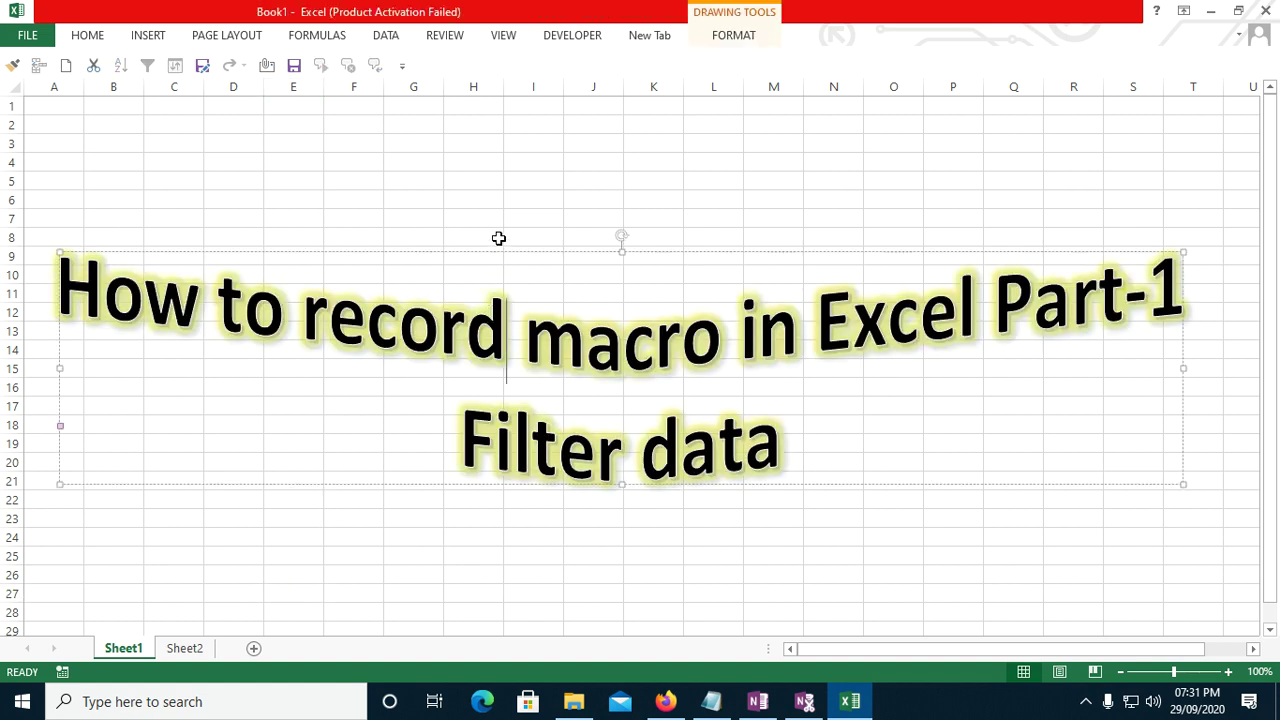
- Nudge the Sheet1 title WordArt slightly higher and select the title shape
left_click_drag(499, 232, 497, 200)
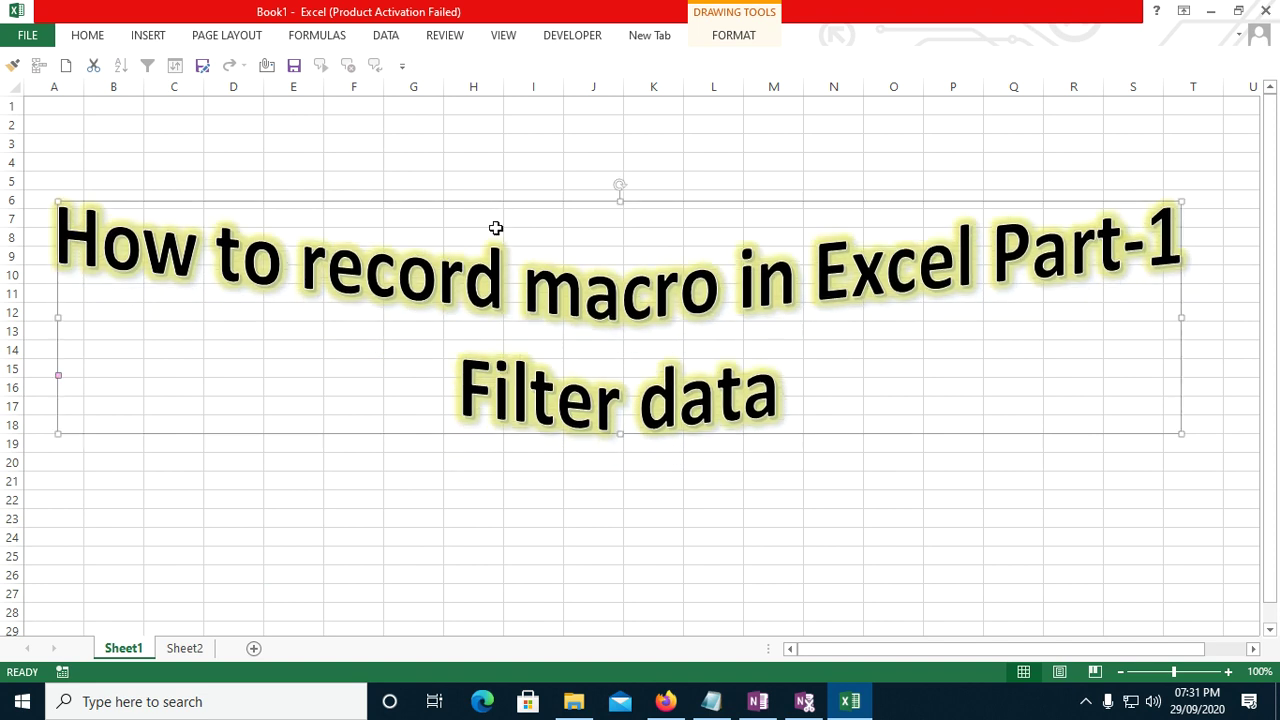
left_click(661, 525)
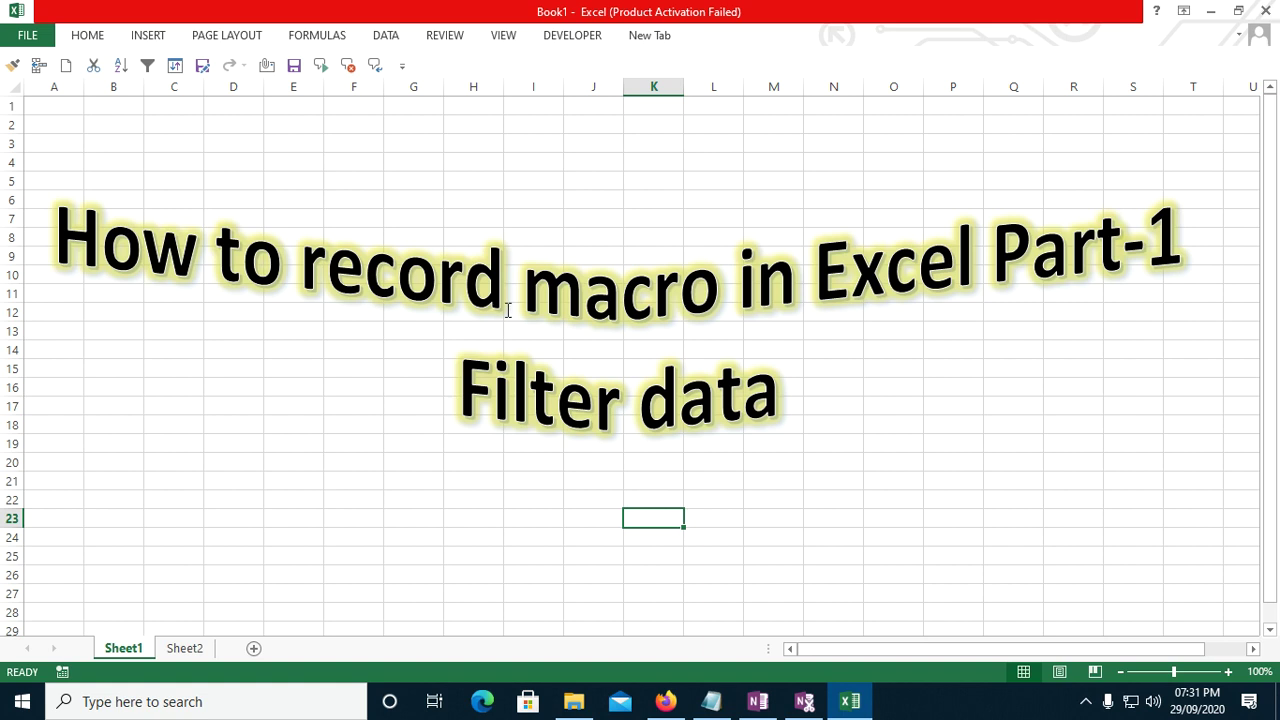
left_click(588, 250)
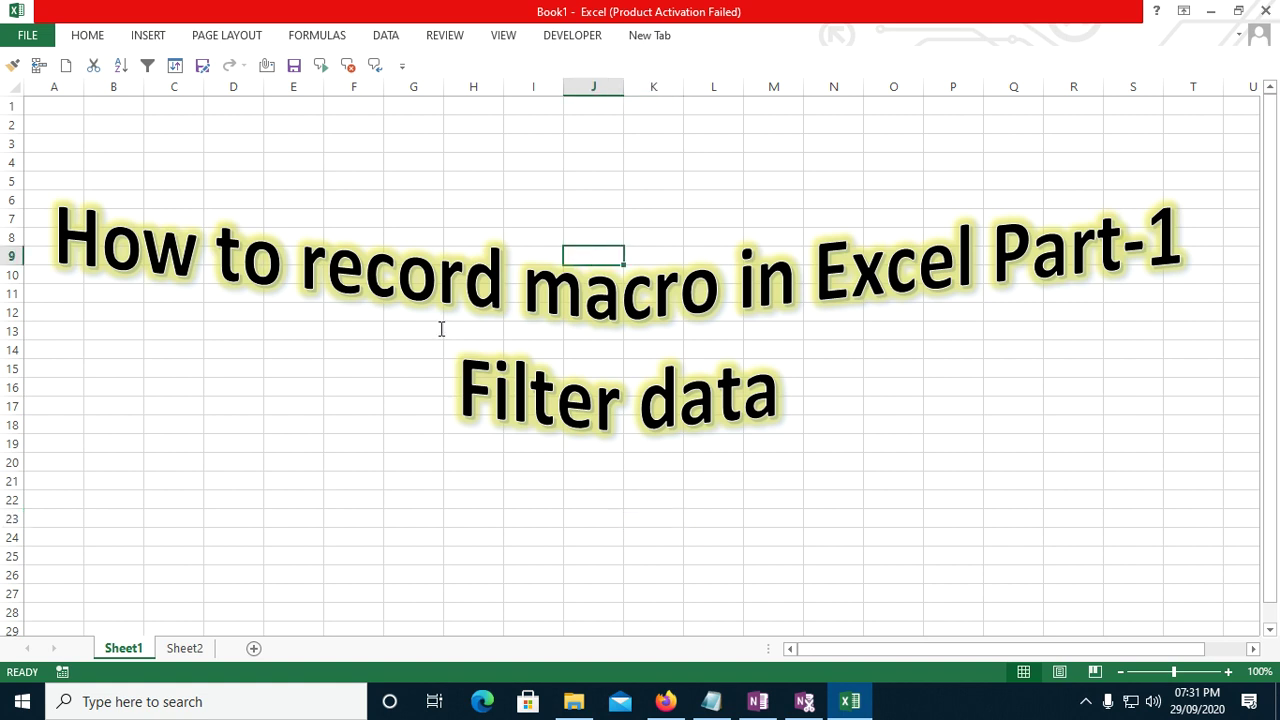
left_click(437, 288)
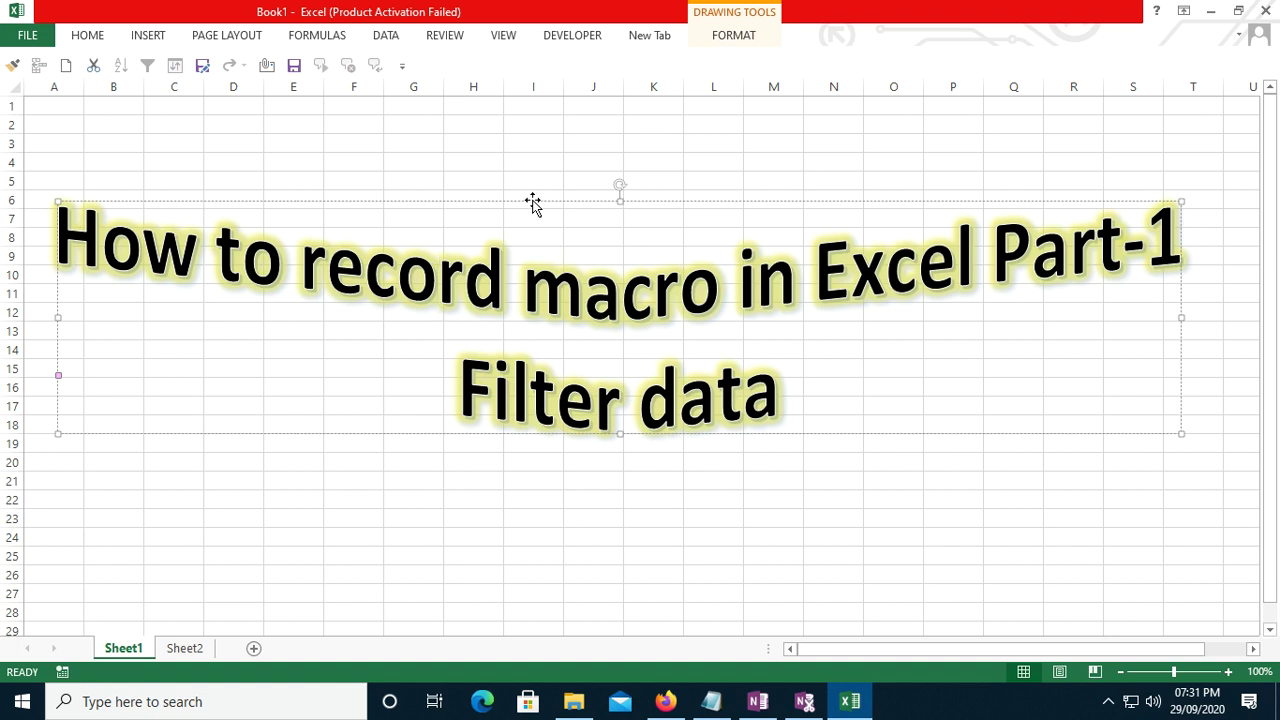
left_click(532, 200)
- Review the title's first text line, then go to Sheet2
left_click(356, 534)
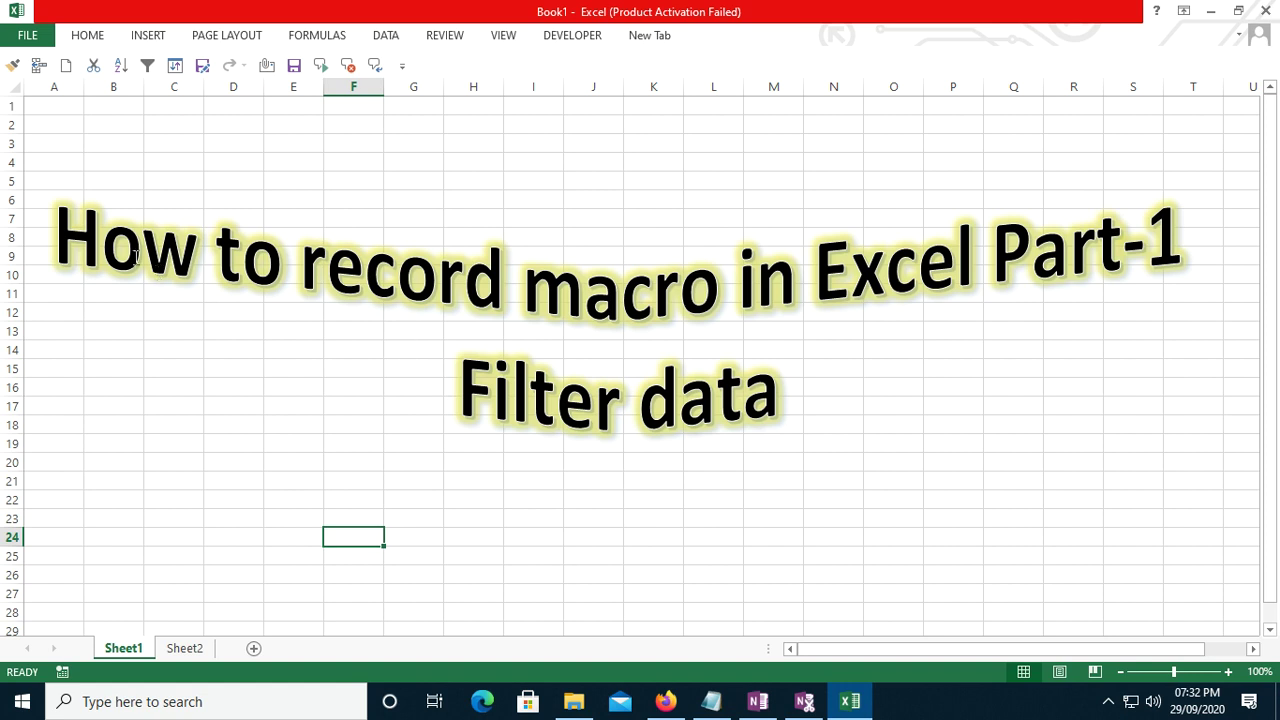
left_click_drag(62, 240, 800, 397)
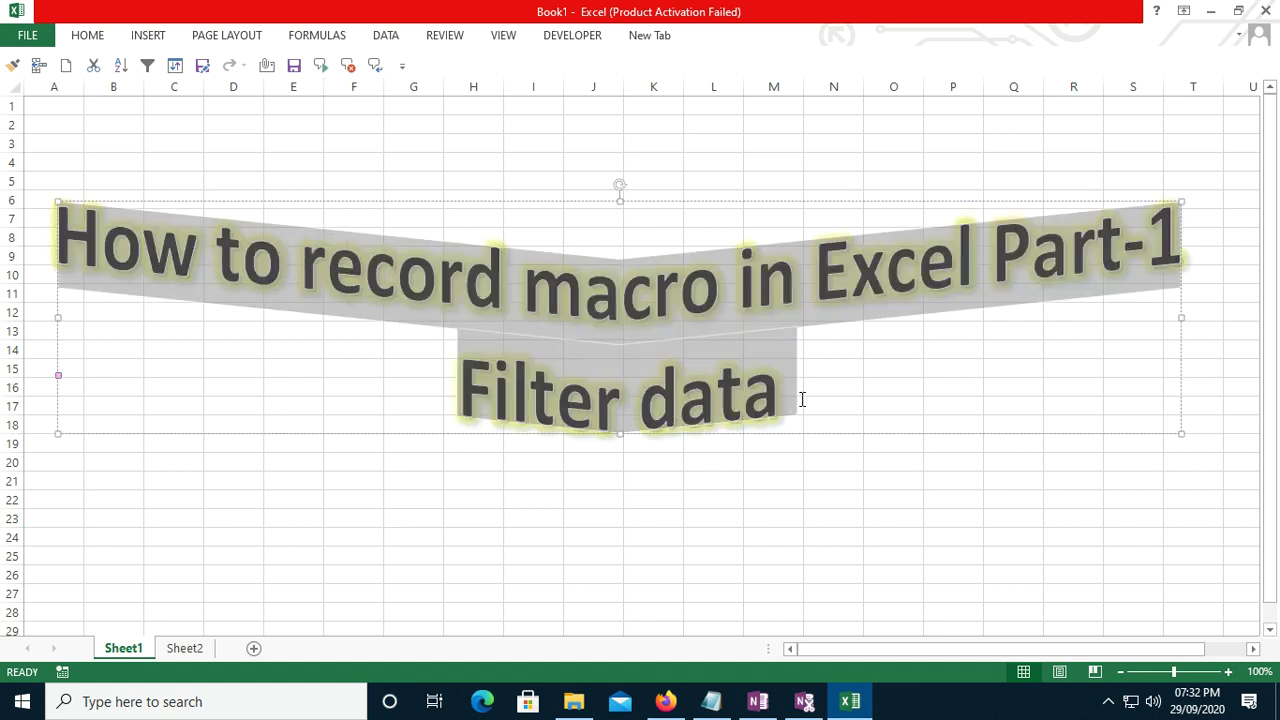
left_click(792, 466)
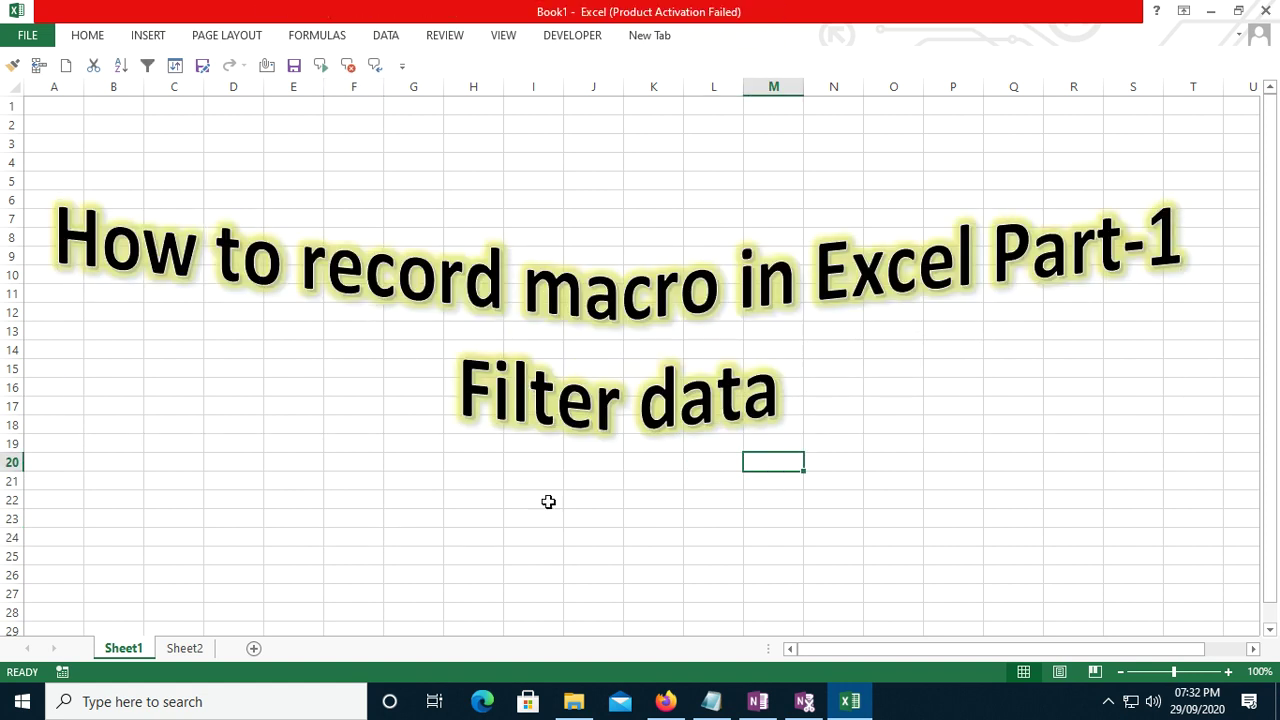
left_click(185, 650)
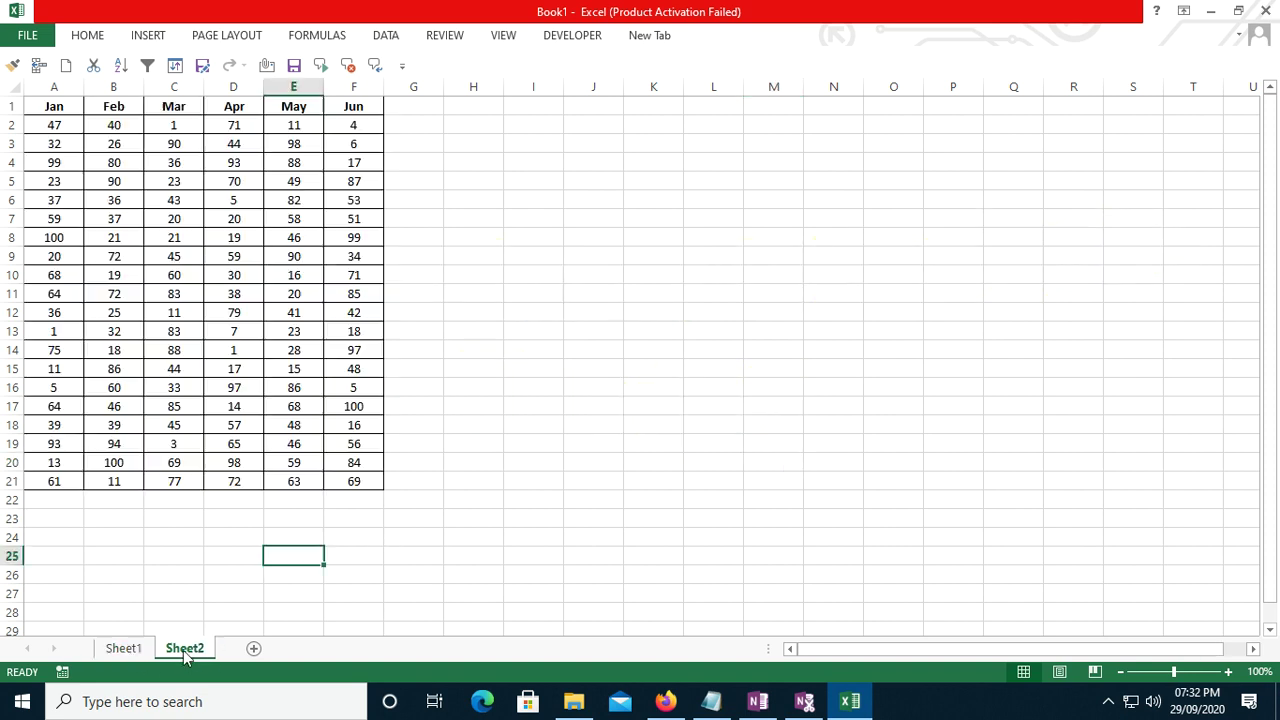
- Look over Sheet2's Jan–Jun header row and 20 rows of numbers, then bring Notepad forward
left_click_drag(54, 106, 364, 117)
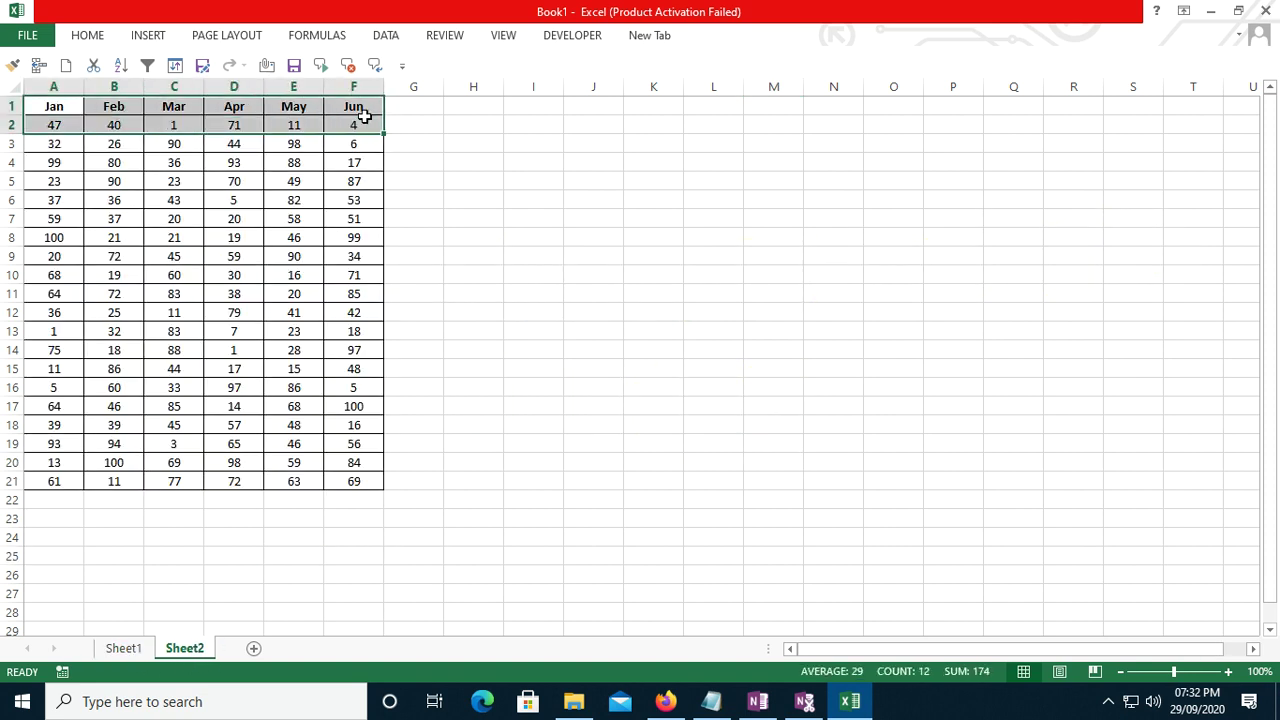
left_click(83, 105)
left_click_drag(83, 105, 371, 113)
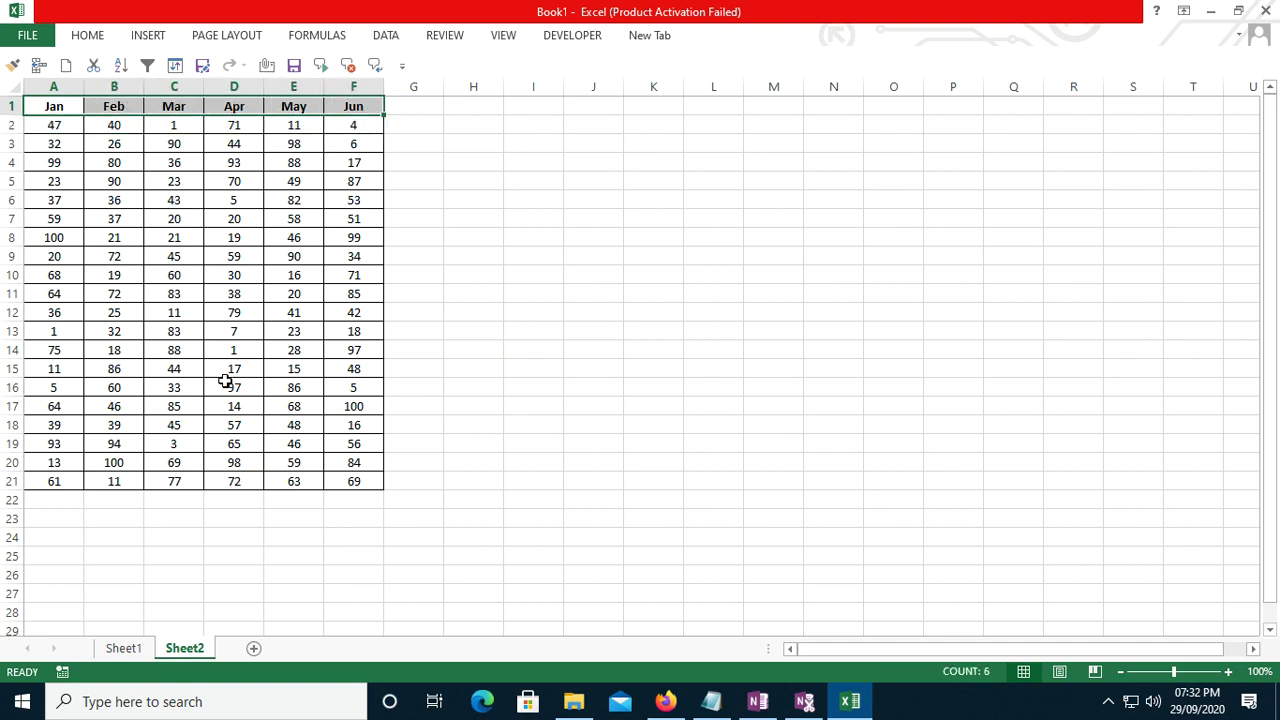
left_click_drag(66, 125, 366, 480)
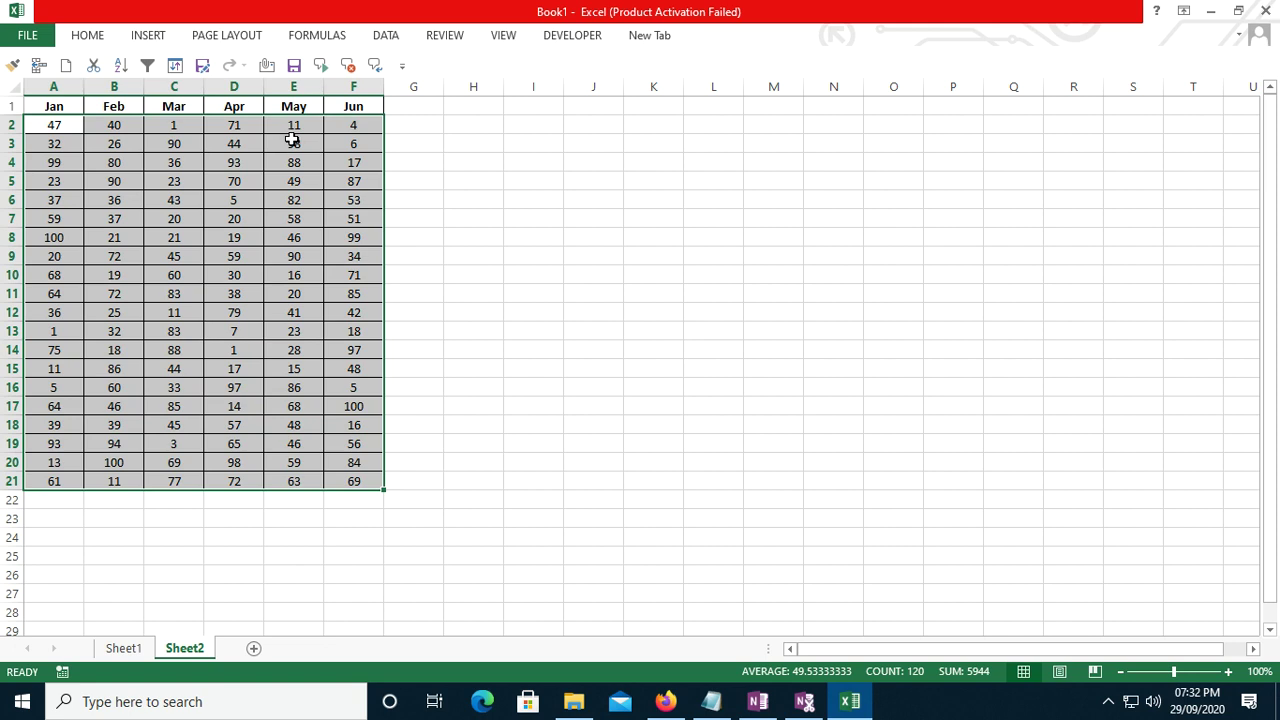
left_click(511, 262)
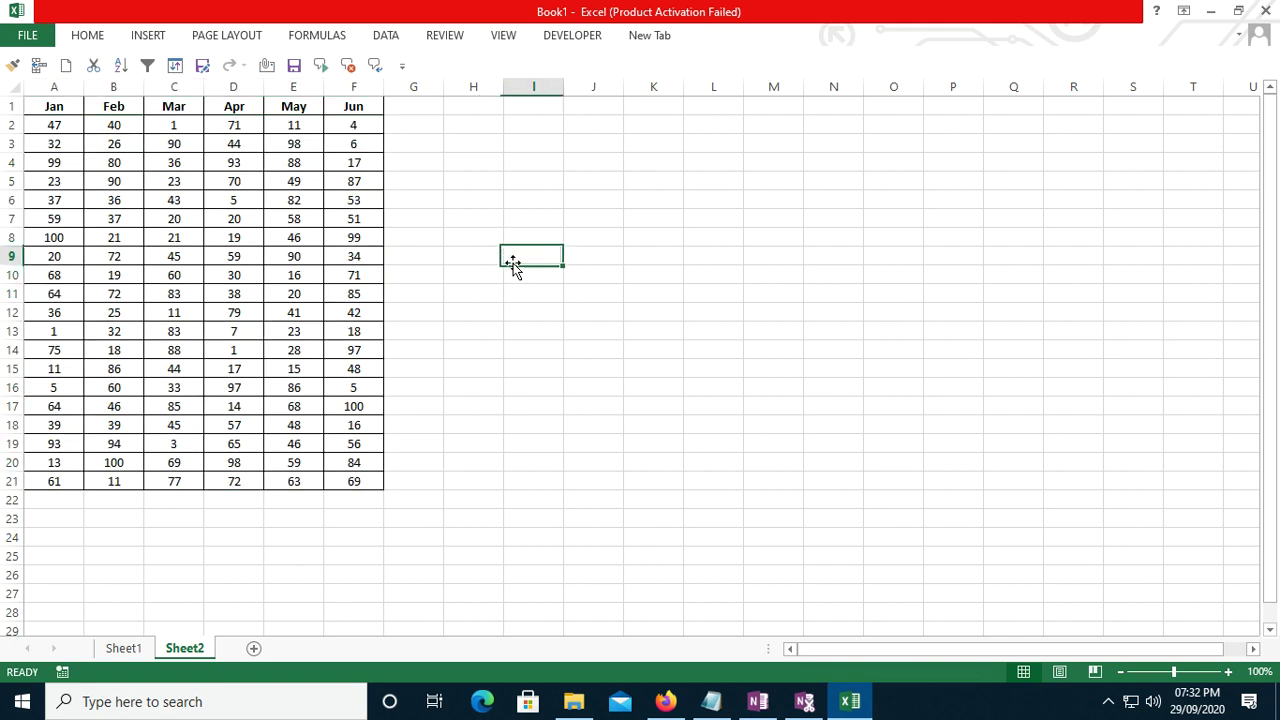
left_click(711, 701)
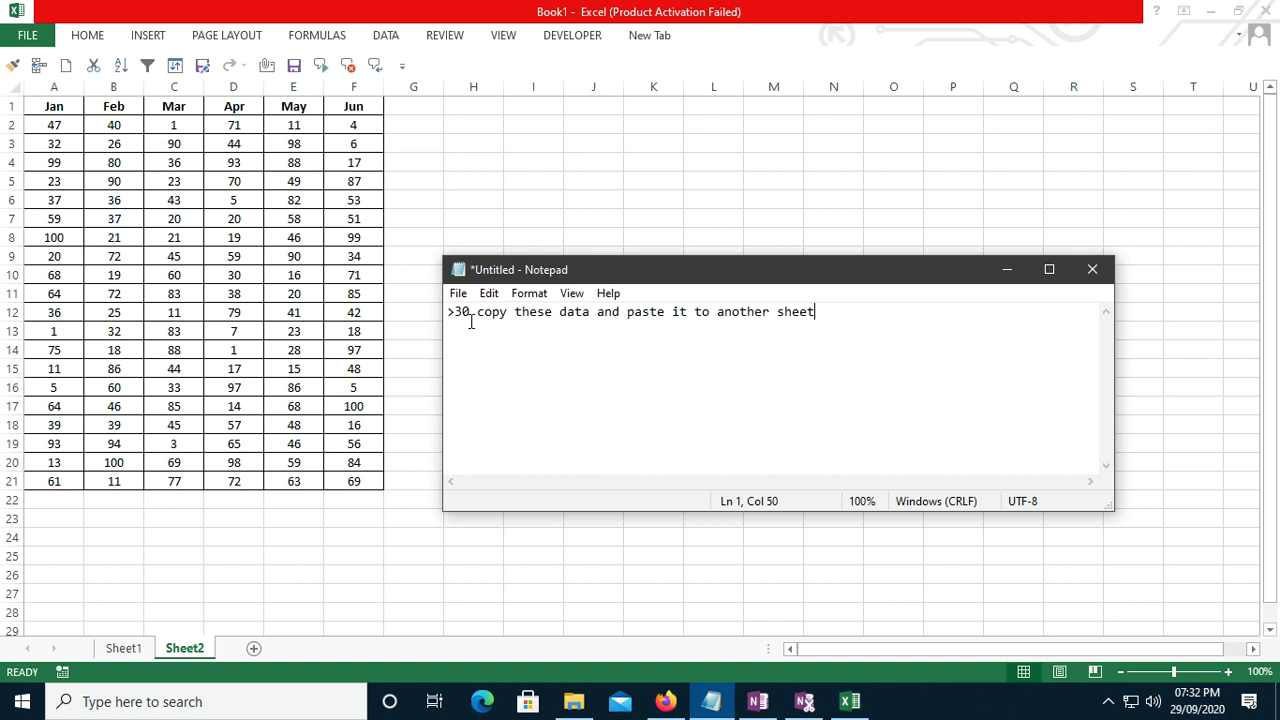
- Review the note's '>30' copy-data task against the Excel table, then minimize Notepad
left_click_drag(461, 314, 808, 326)
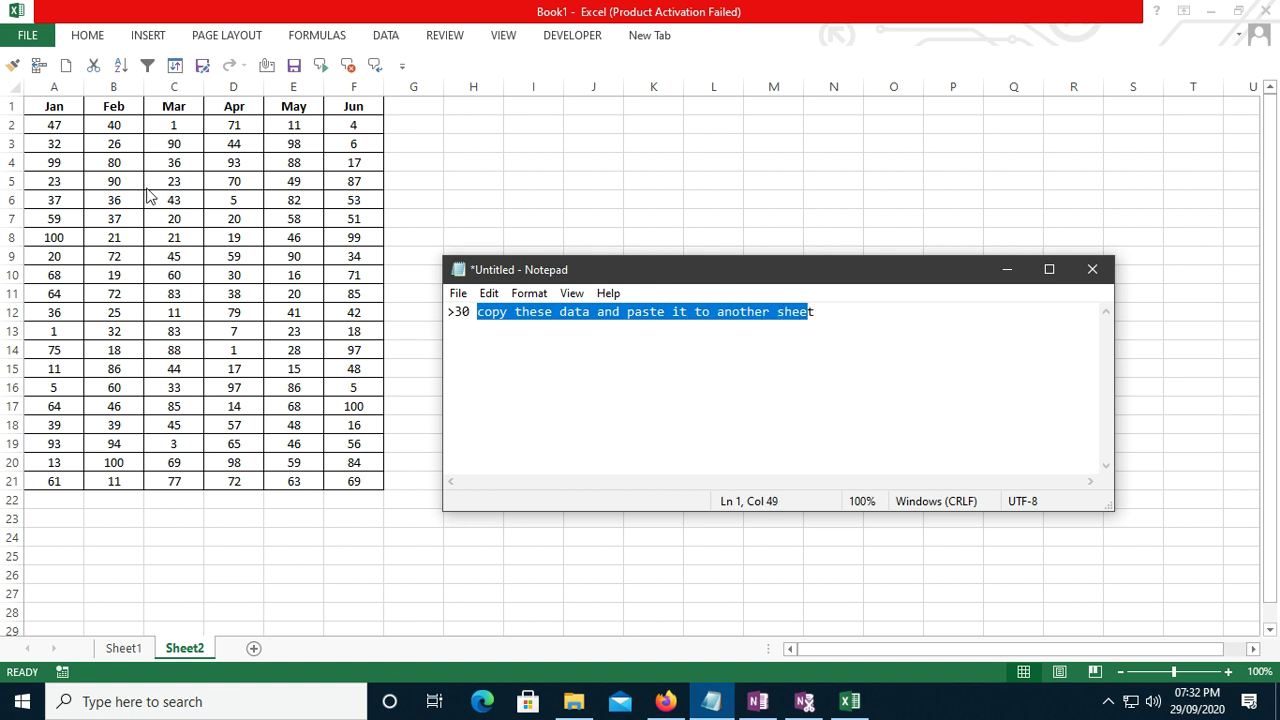
left_click(56, 124)
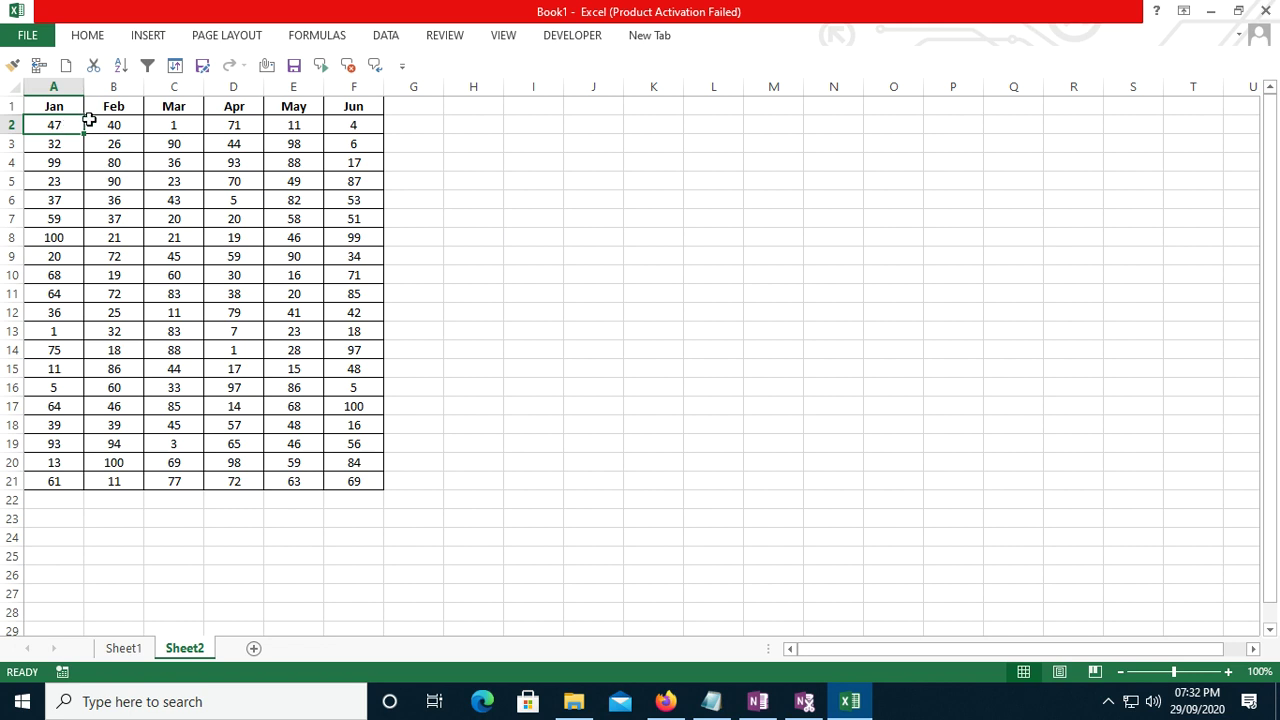
key("alt+Tab")
left_click_drag(448, 311, 628, 314)
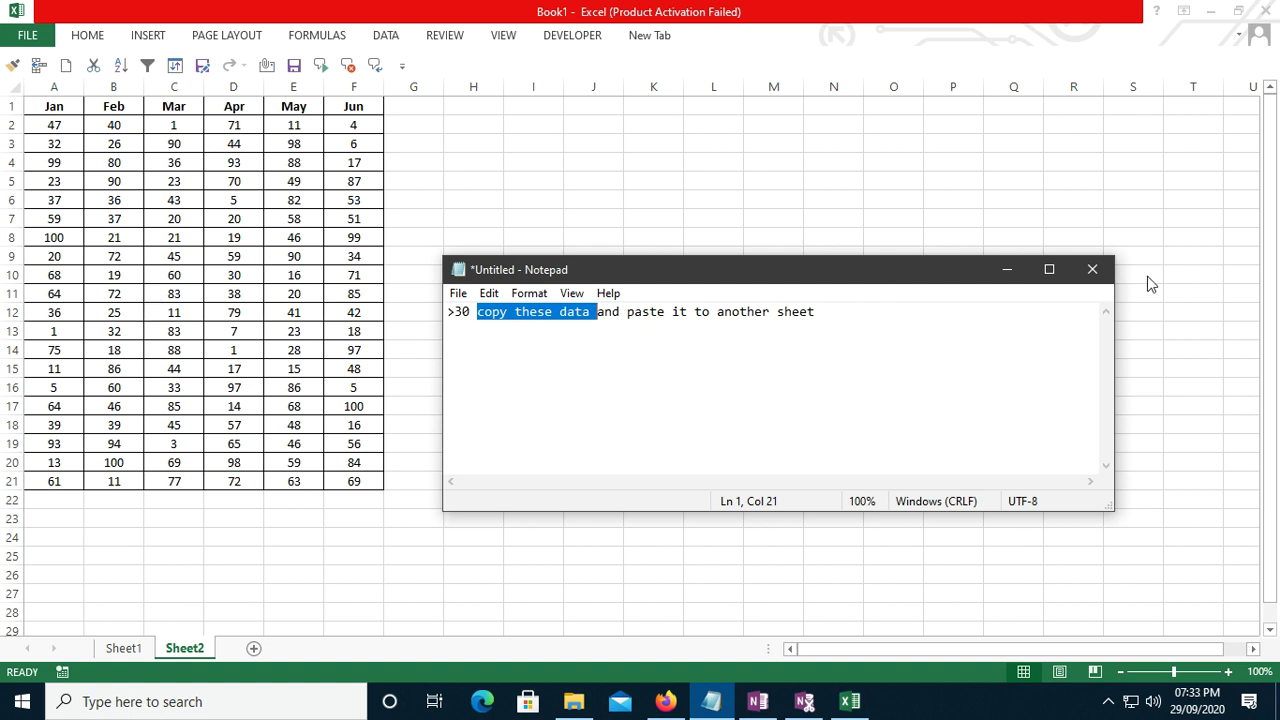
left_click(1004, 270)
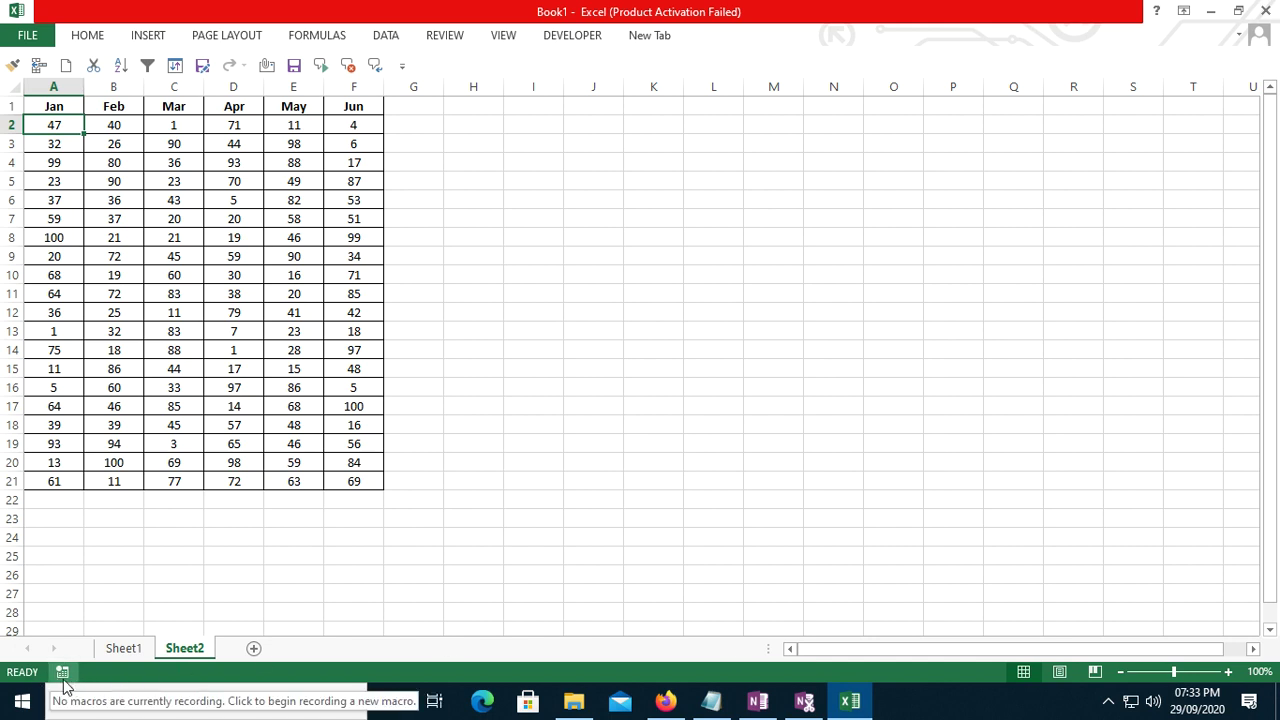
left_click(711, 701)
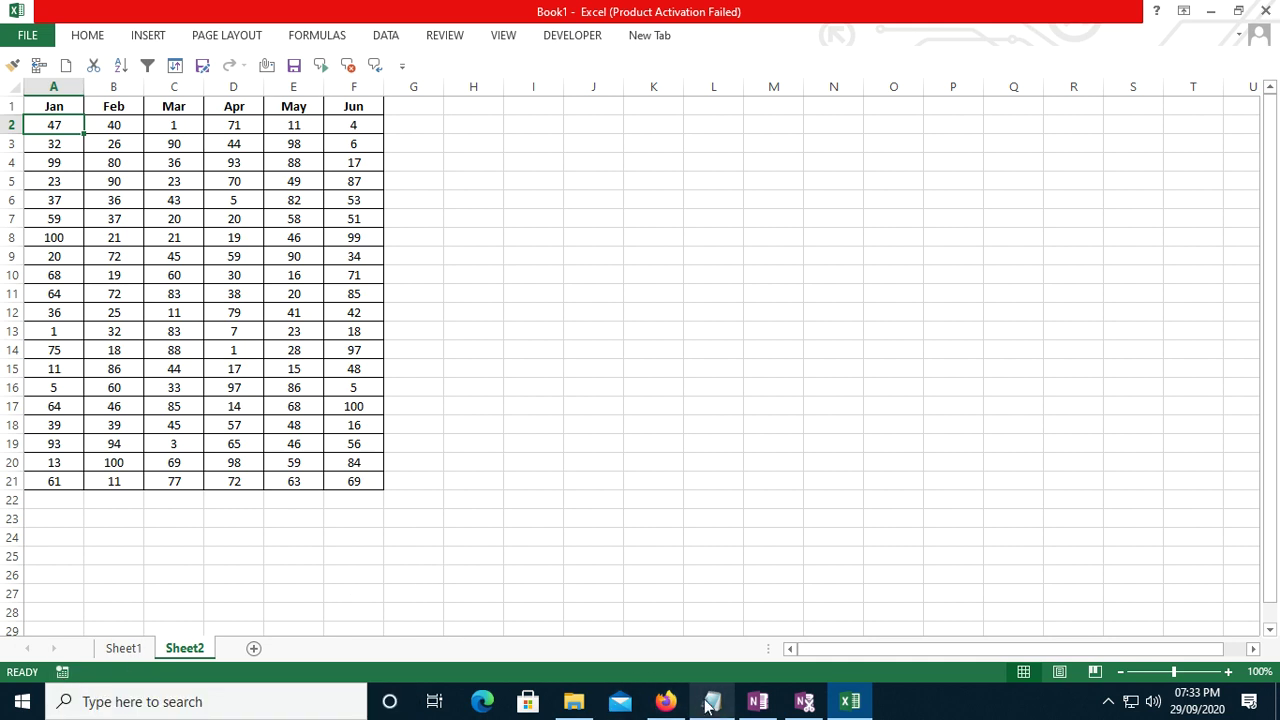
- Add a line reading 'Alt W M R' below the note's task and minimize Notepad
left_click(882, 331)
key("Return")
key("Return")
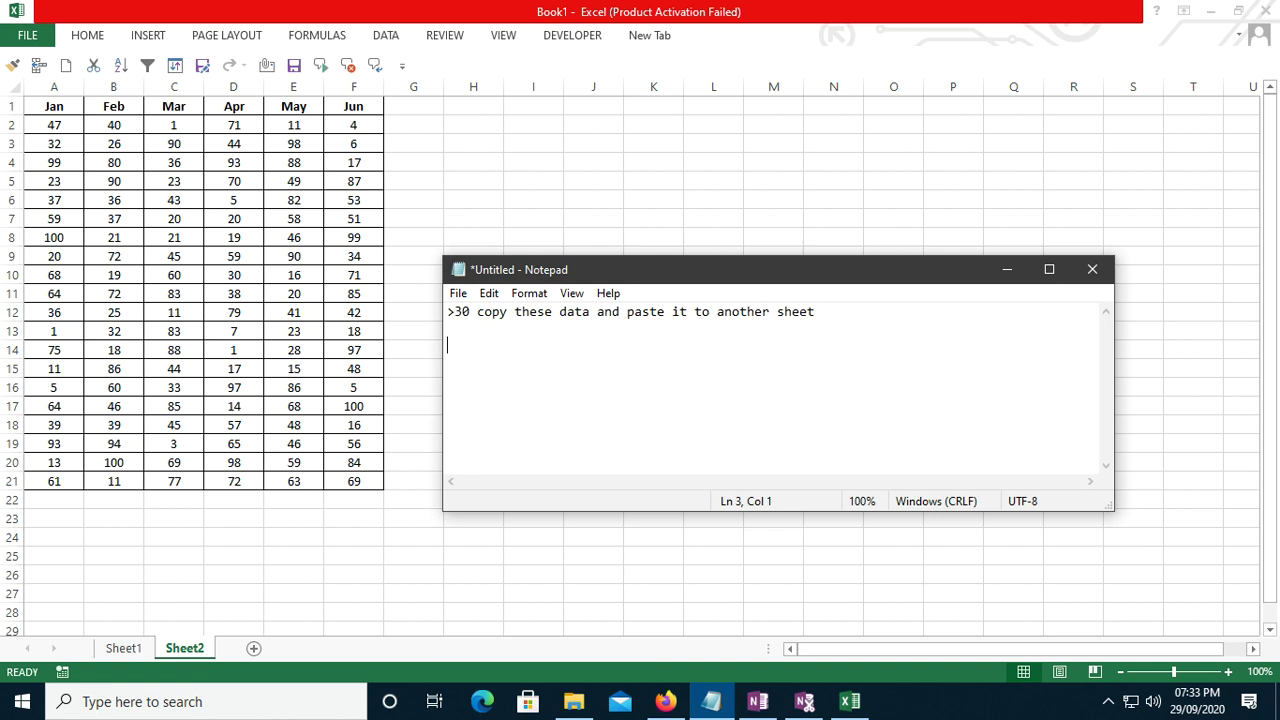
type("Alt W M R")
left_click(1004, 270)
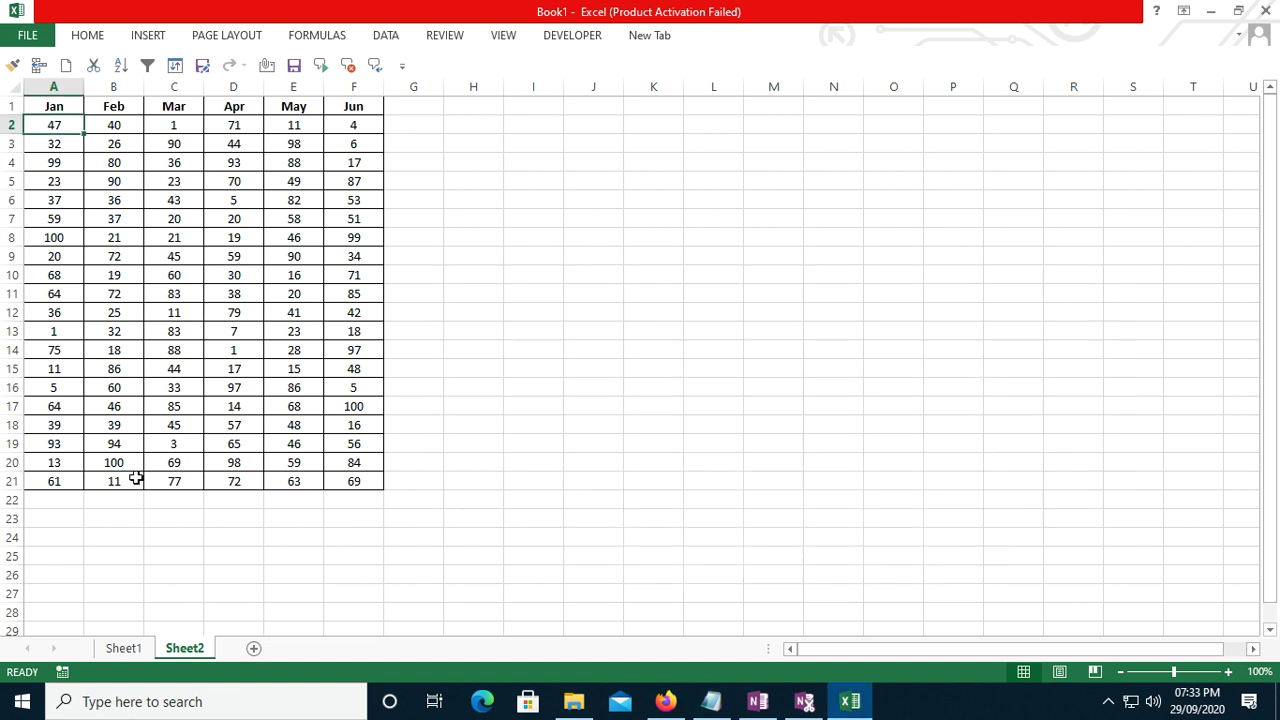
- Restore the note, switch to Excel and back, then hide Notepad again
left_click(711, 701)
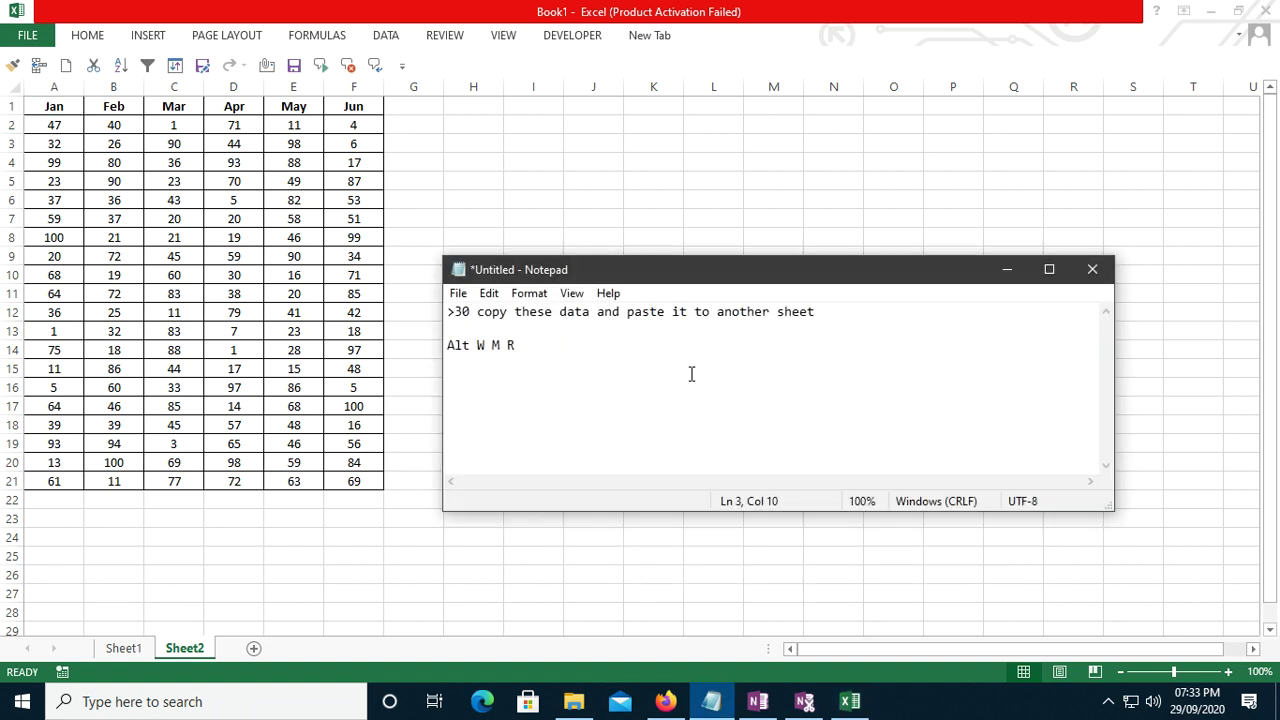
key("alt+Tab")
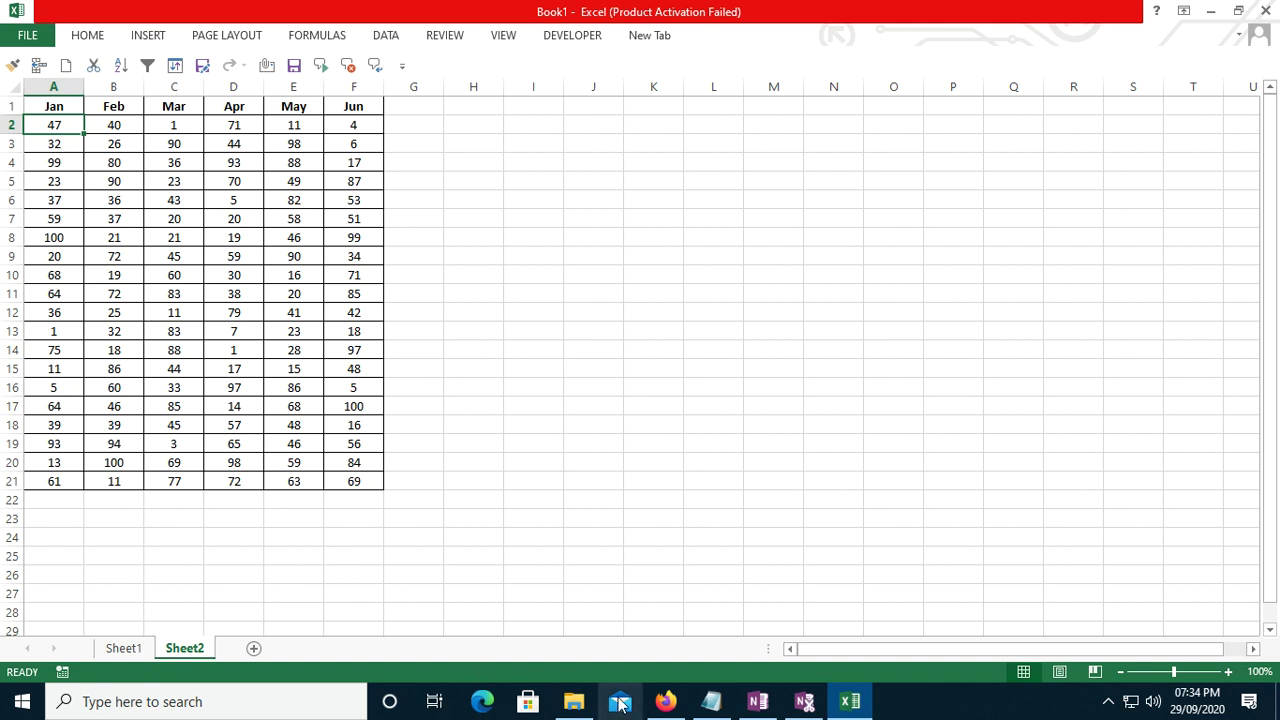
left_click(713, 707)
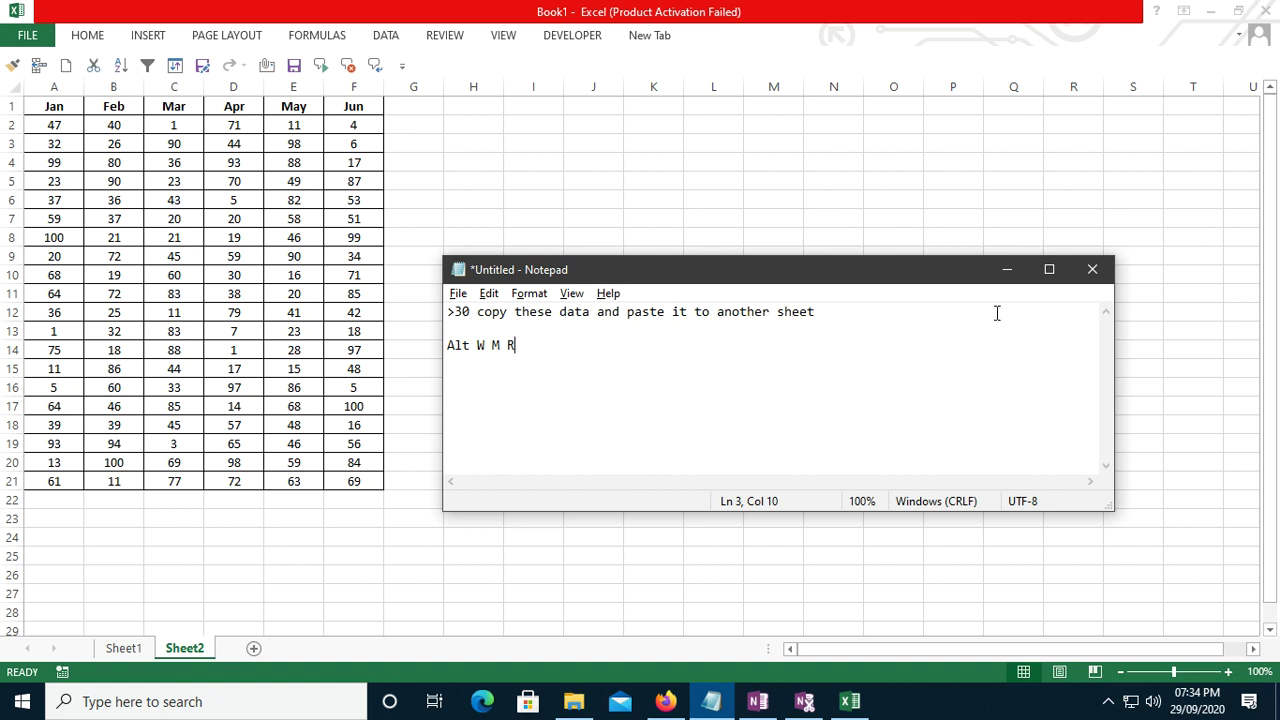
left_click(1008, 269)
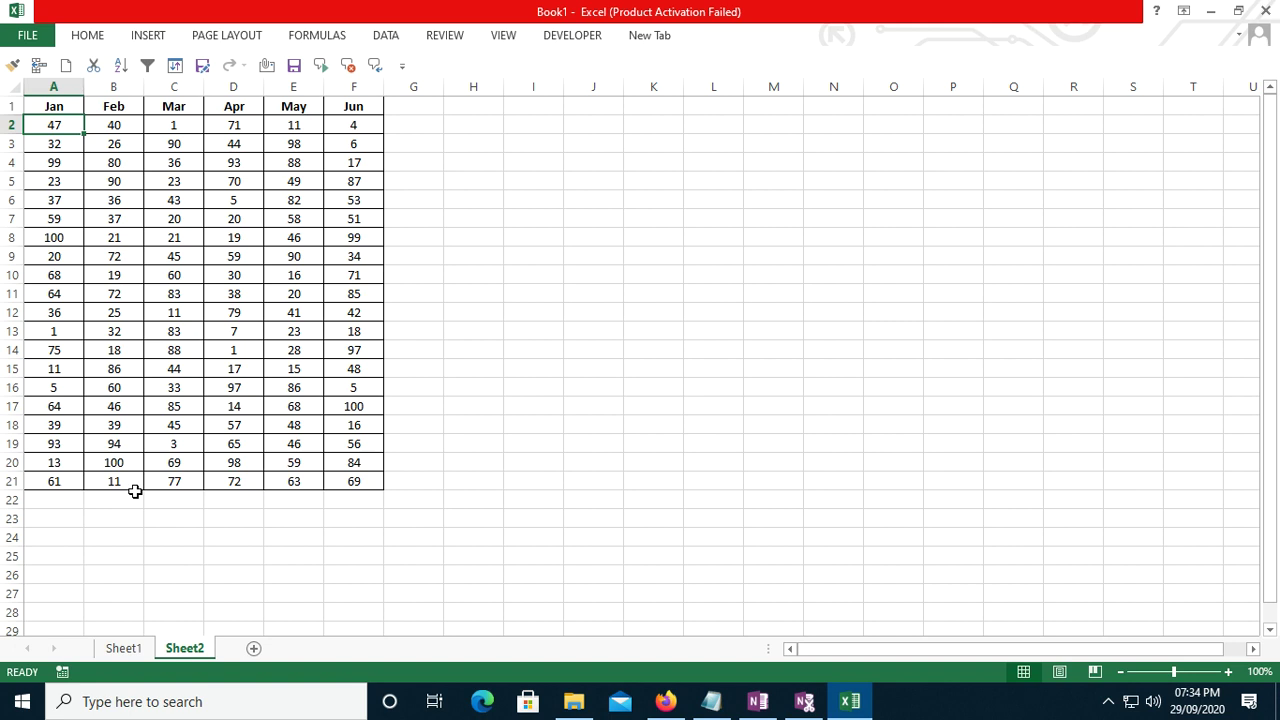
key("Up")
key("Down")
key("Up")
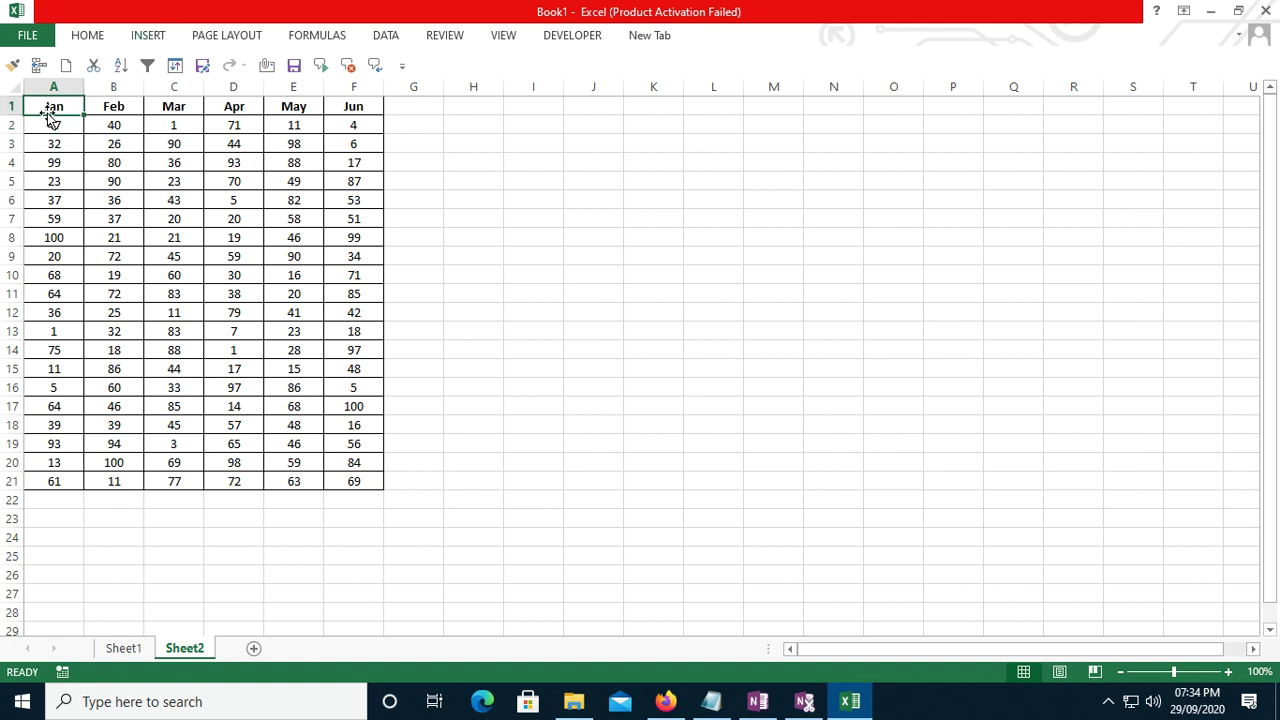
left_click(305, 387)
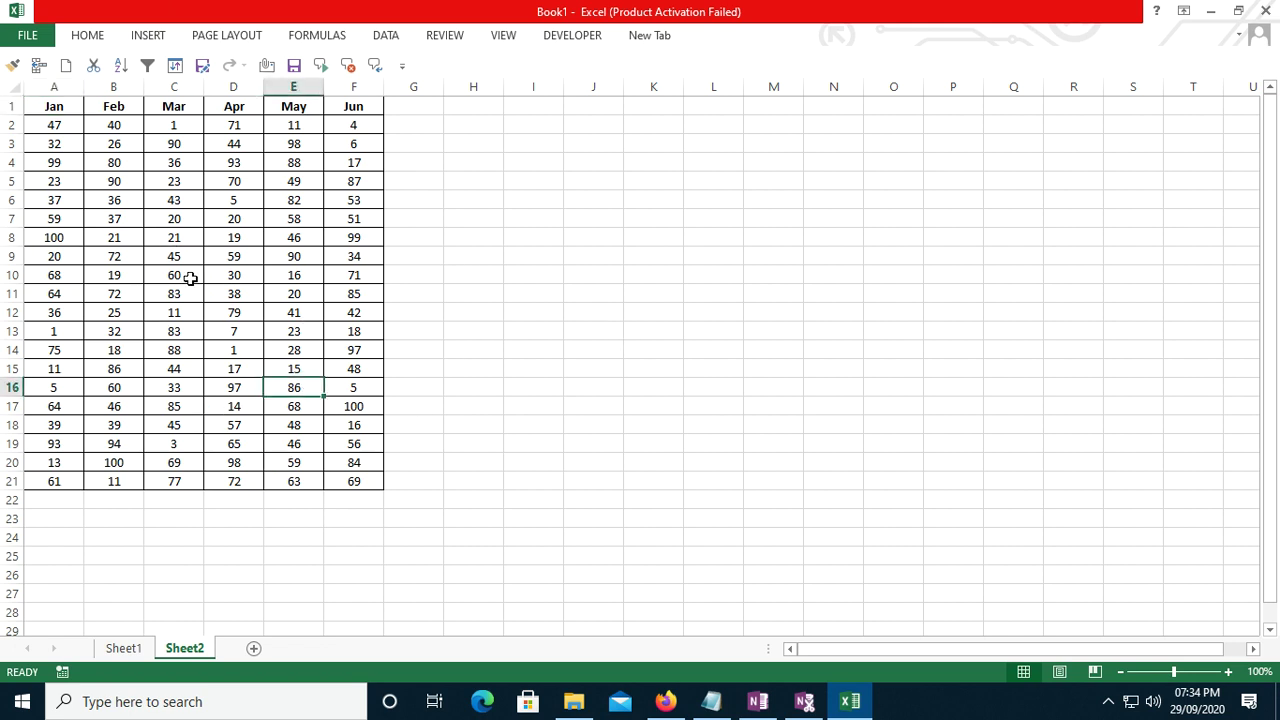
left_click(206, 366)
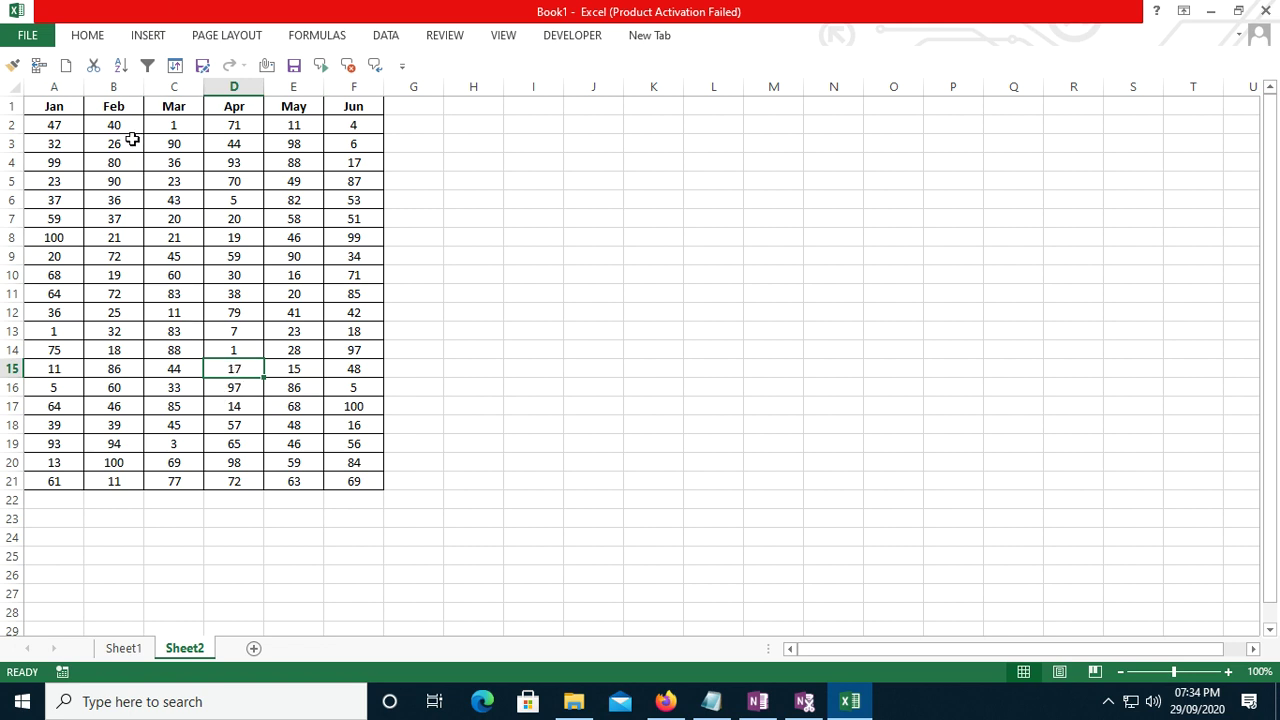
left_click(138, 287)
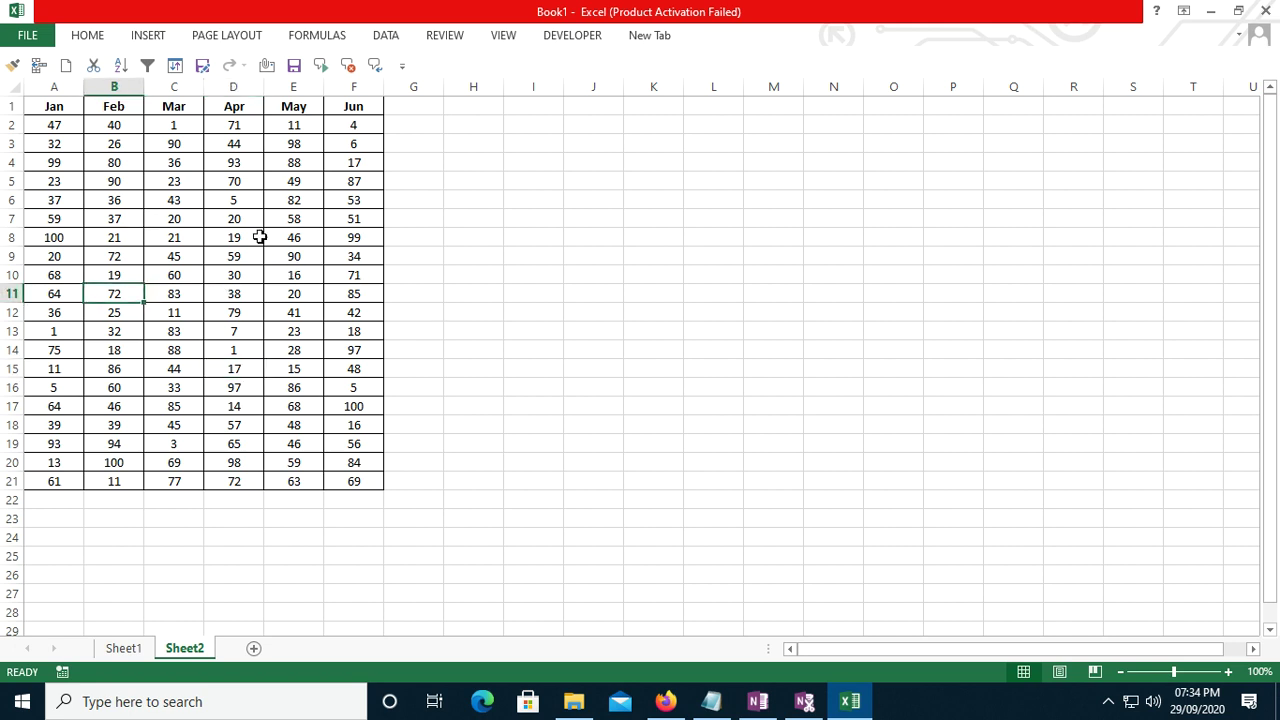
left_click(63, 671)
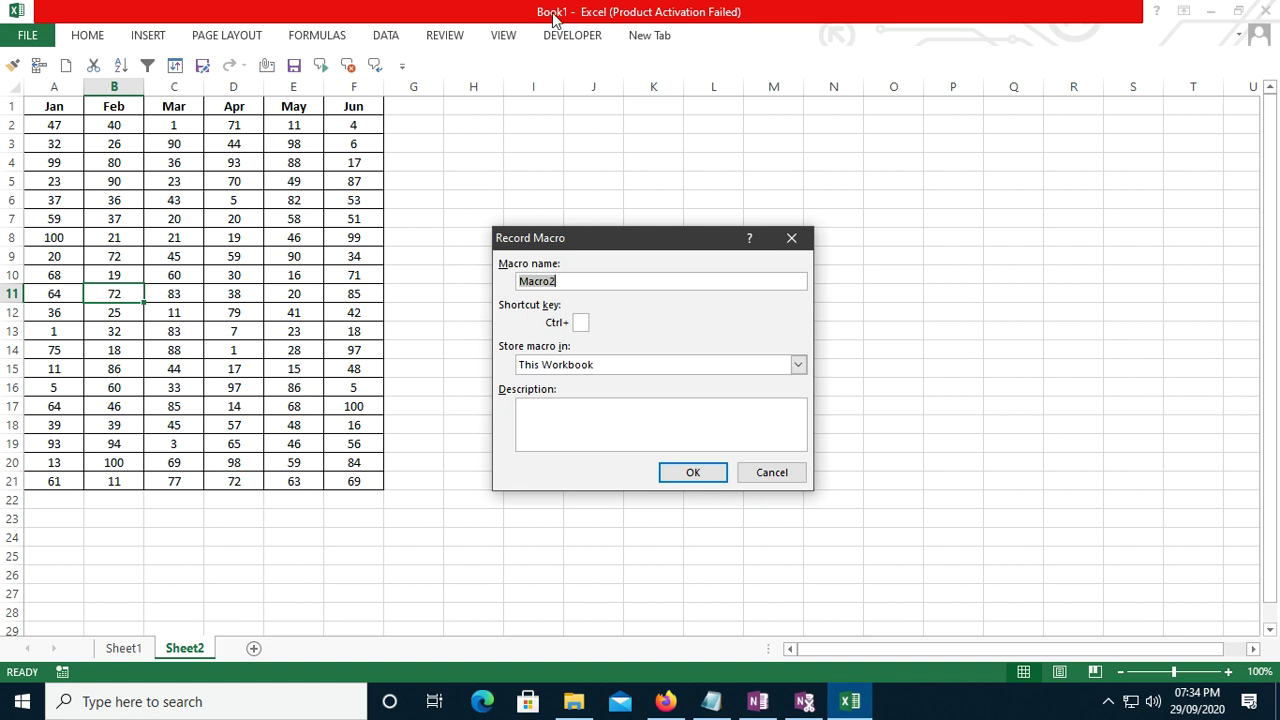
- Replace the default Macro2 name with FilterData and start recording
left_click(576, 282)
double_click(571, 282)
type("FilterData")
double_click(590, 284)
left_click(693, 473)
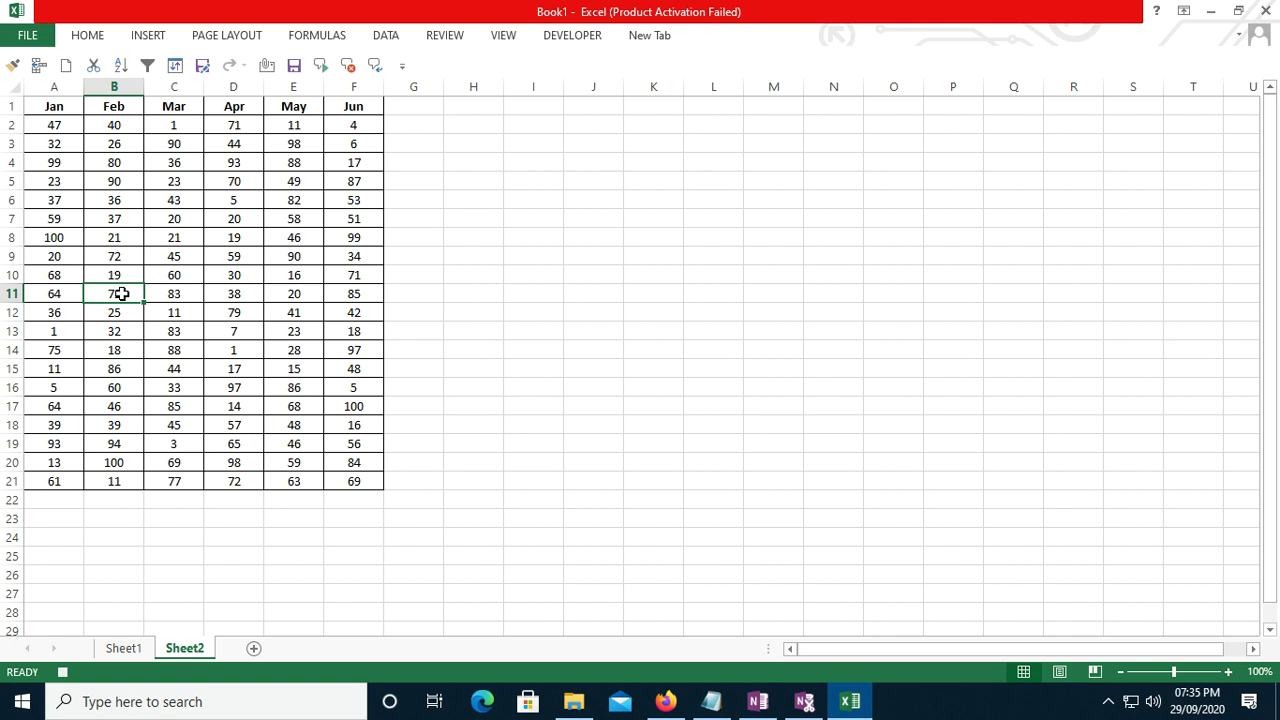
- Select the whole table and turn on DATA > Filter for the Jan–Jun headers
key("ctrl+a")
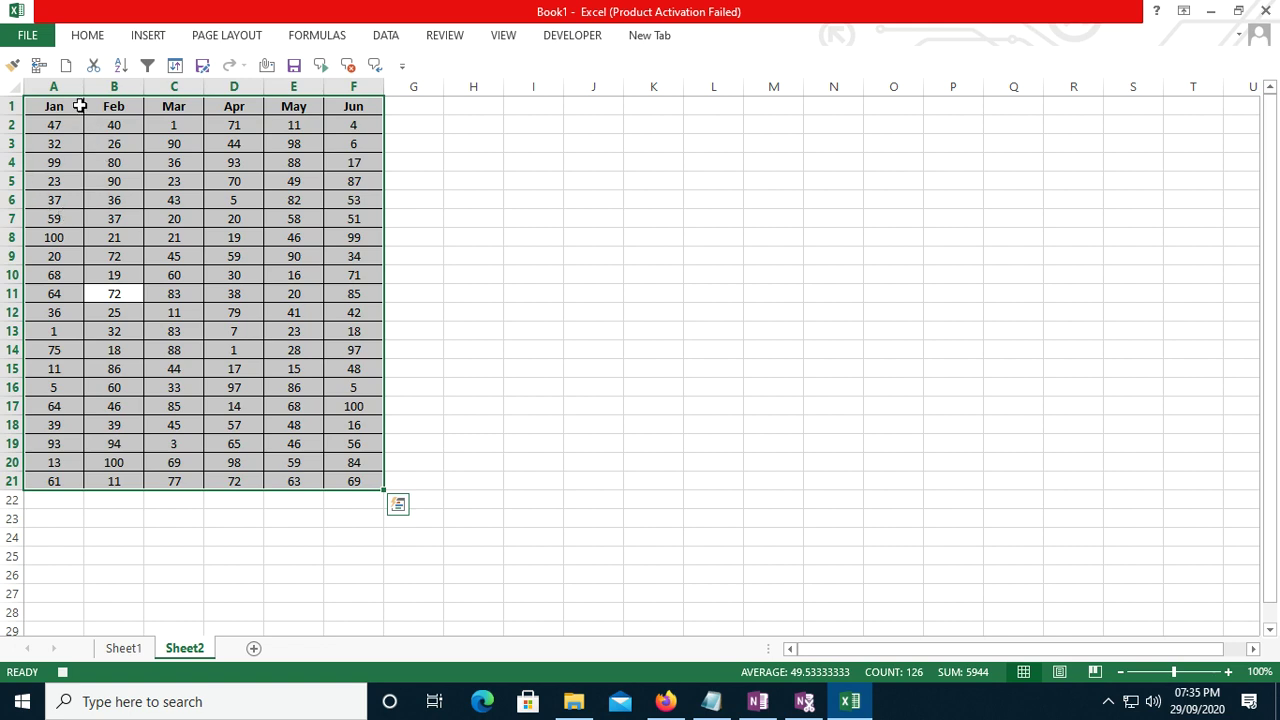
left_click(385, 36)
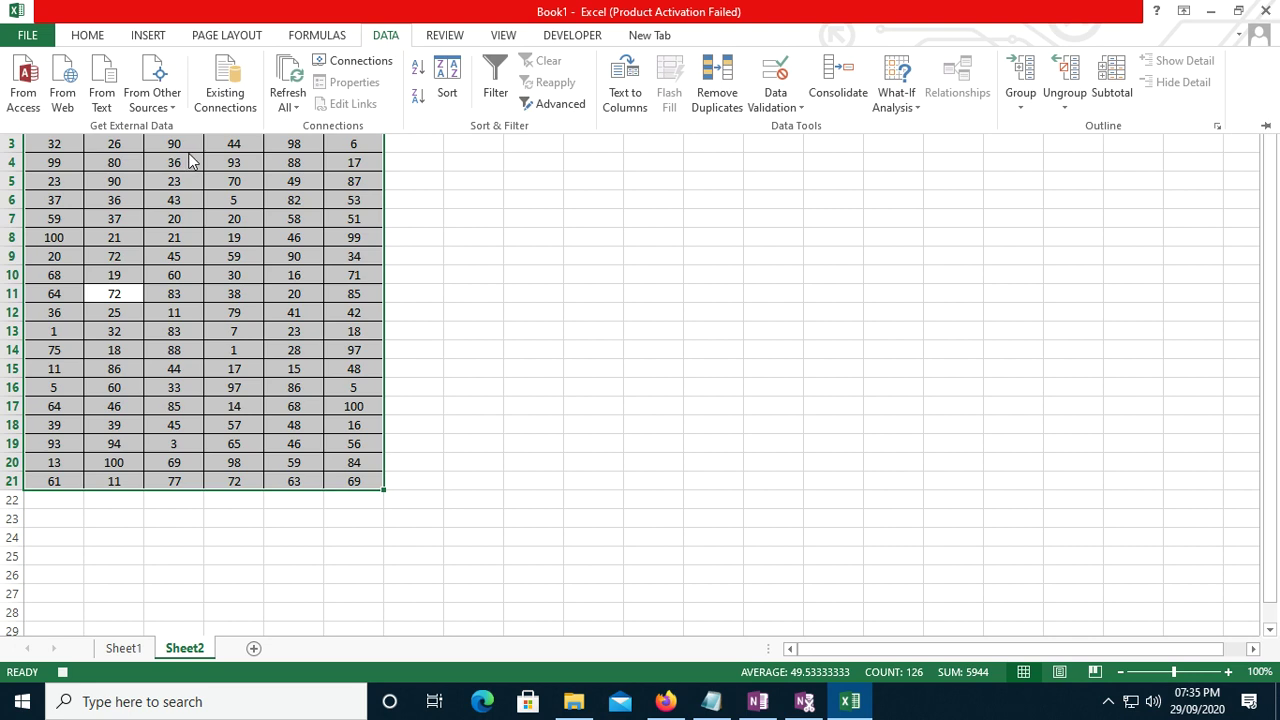
left_click(495, 83)
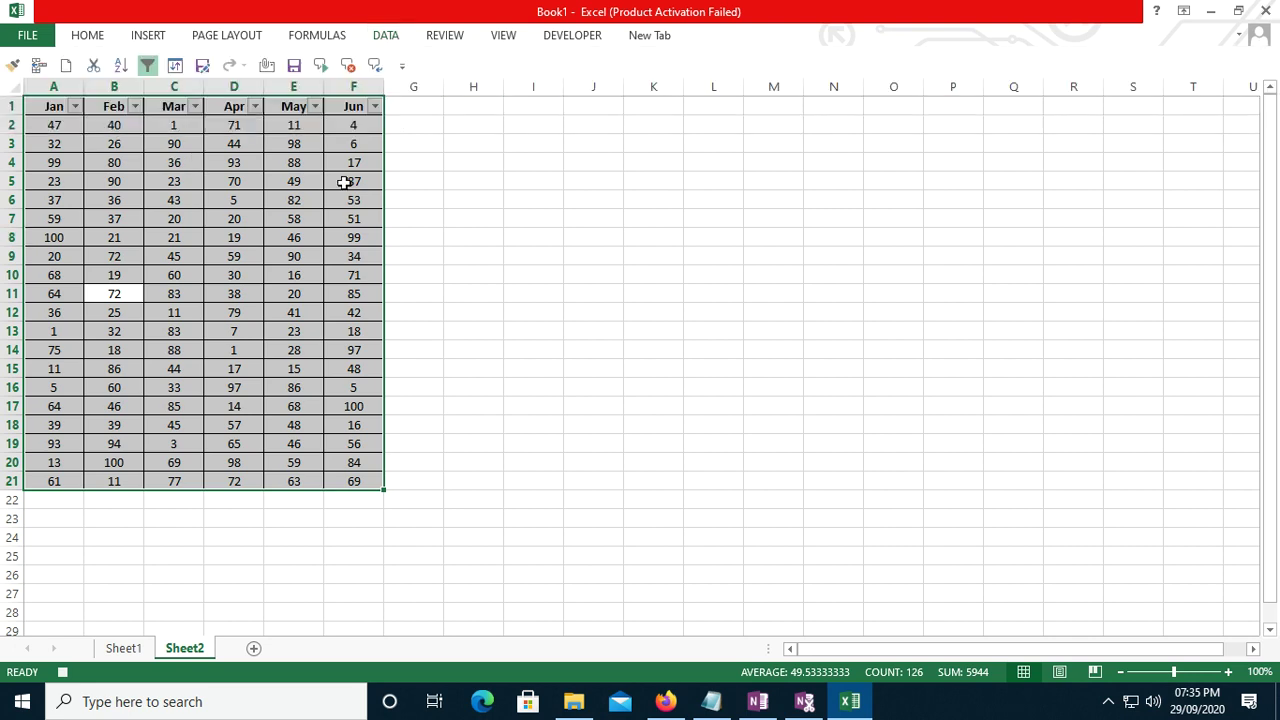
left_click(75, 108)
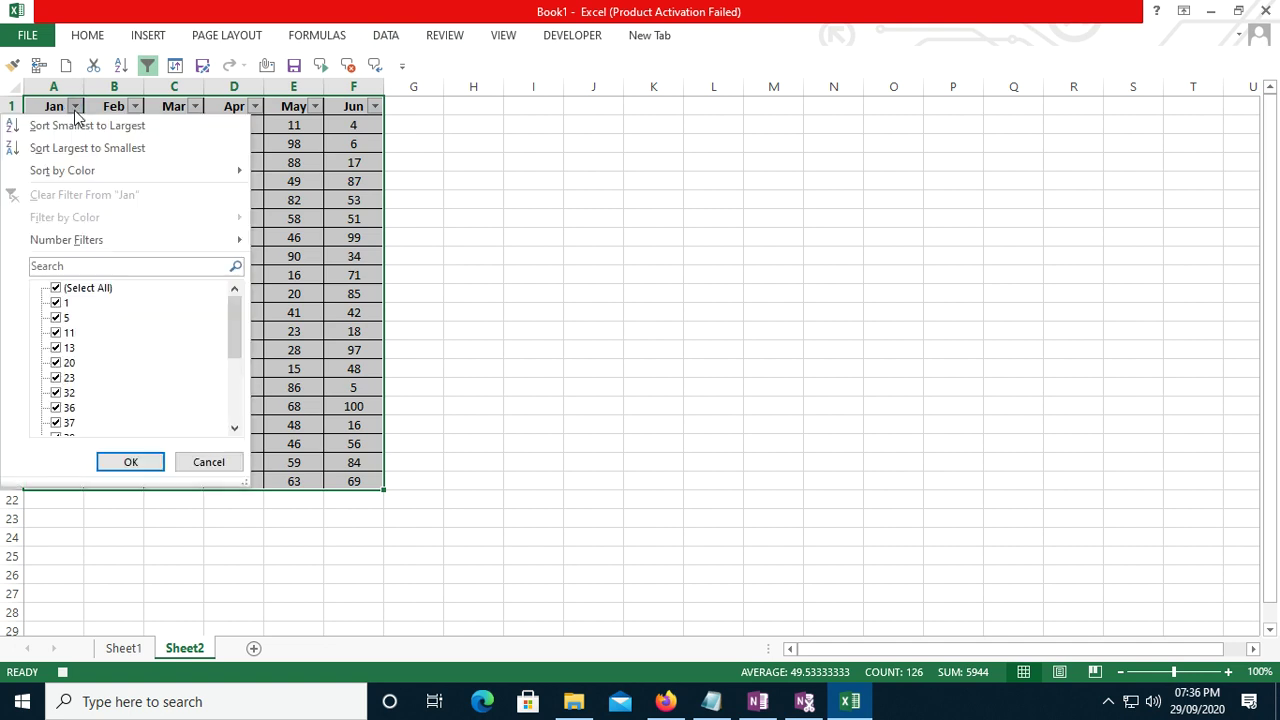
- Apply a Jan Number Filter of 'greater than 30', checking the Notepad notes first
mouse_move(102, 250)
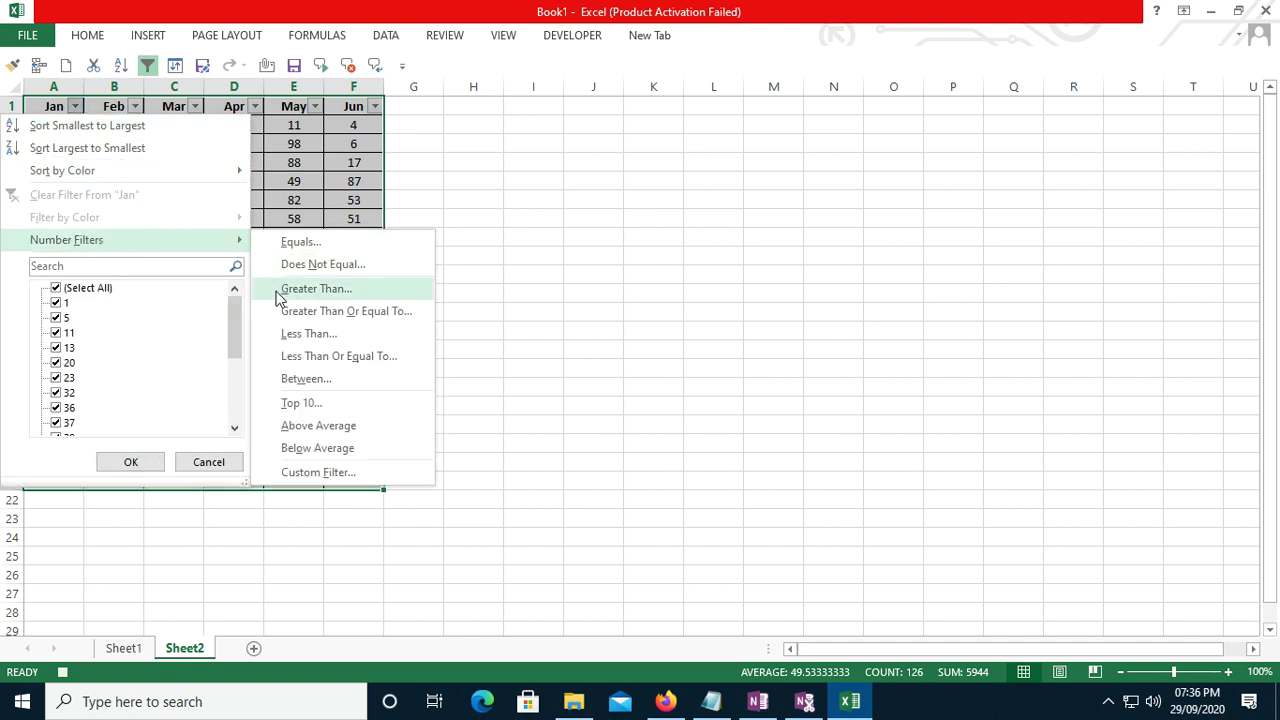
left_click(316, 290)
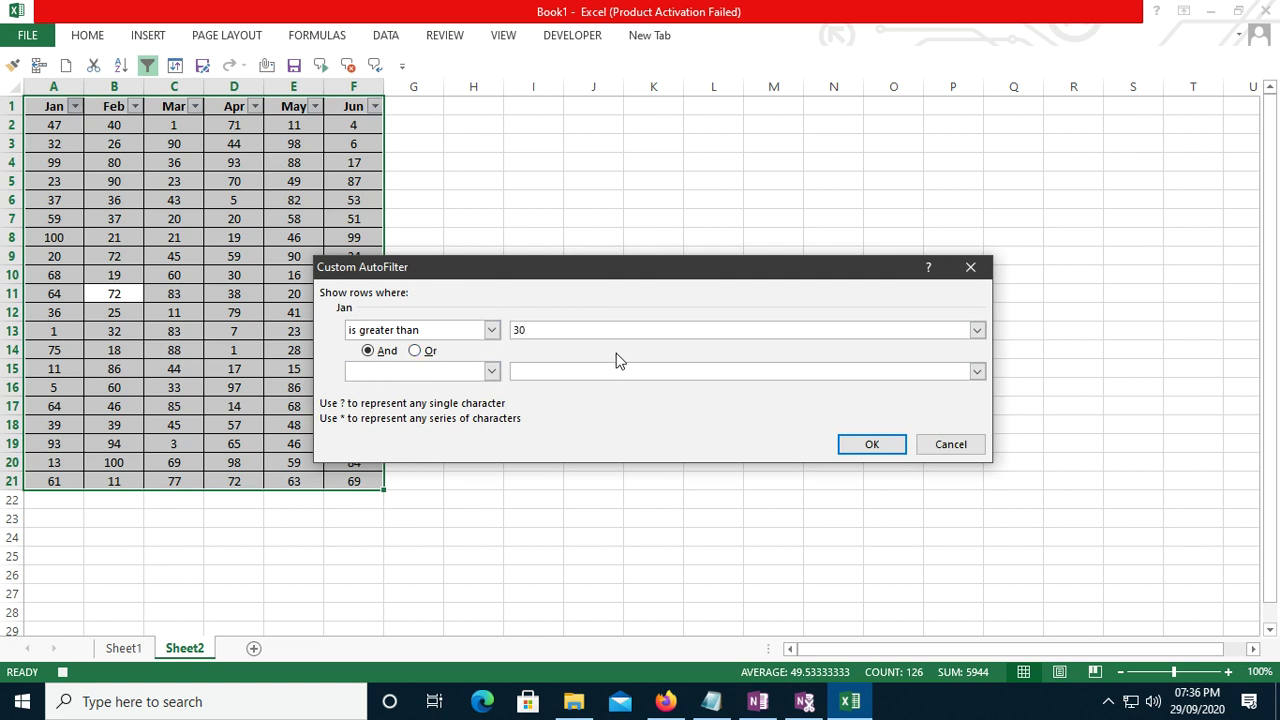
left_click(711, 701)
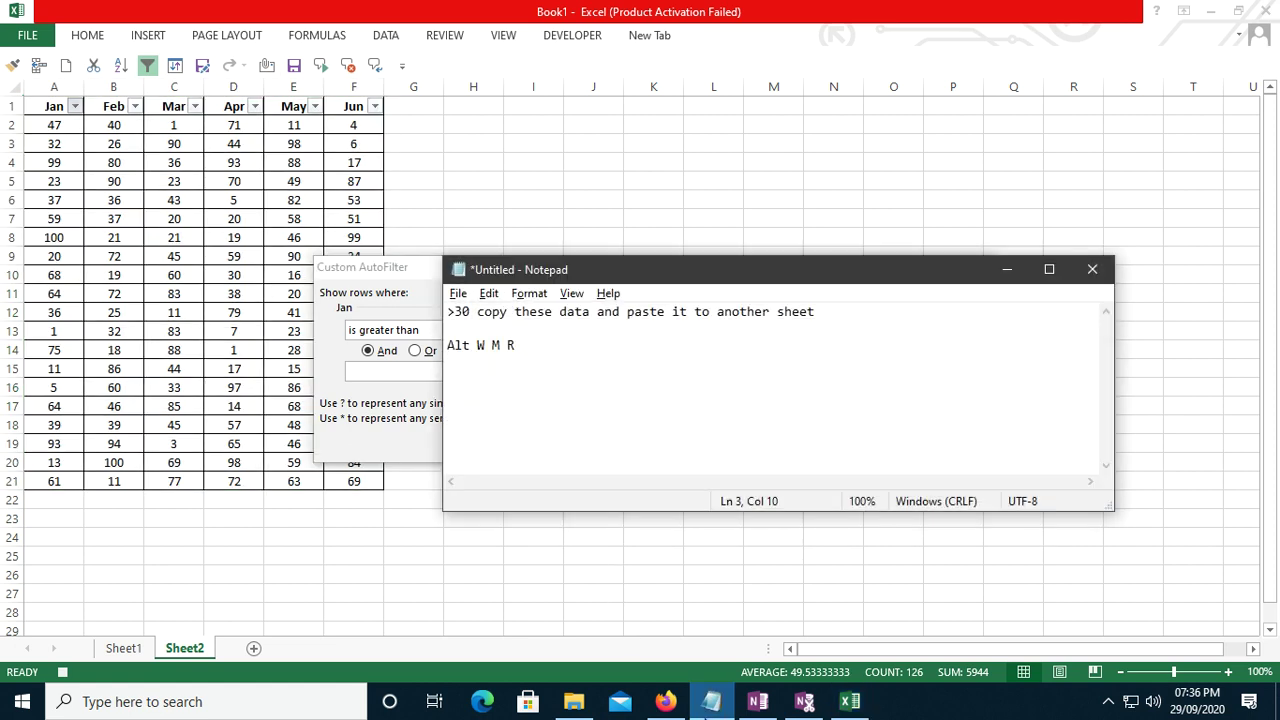
left_click(1006, 269)
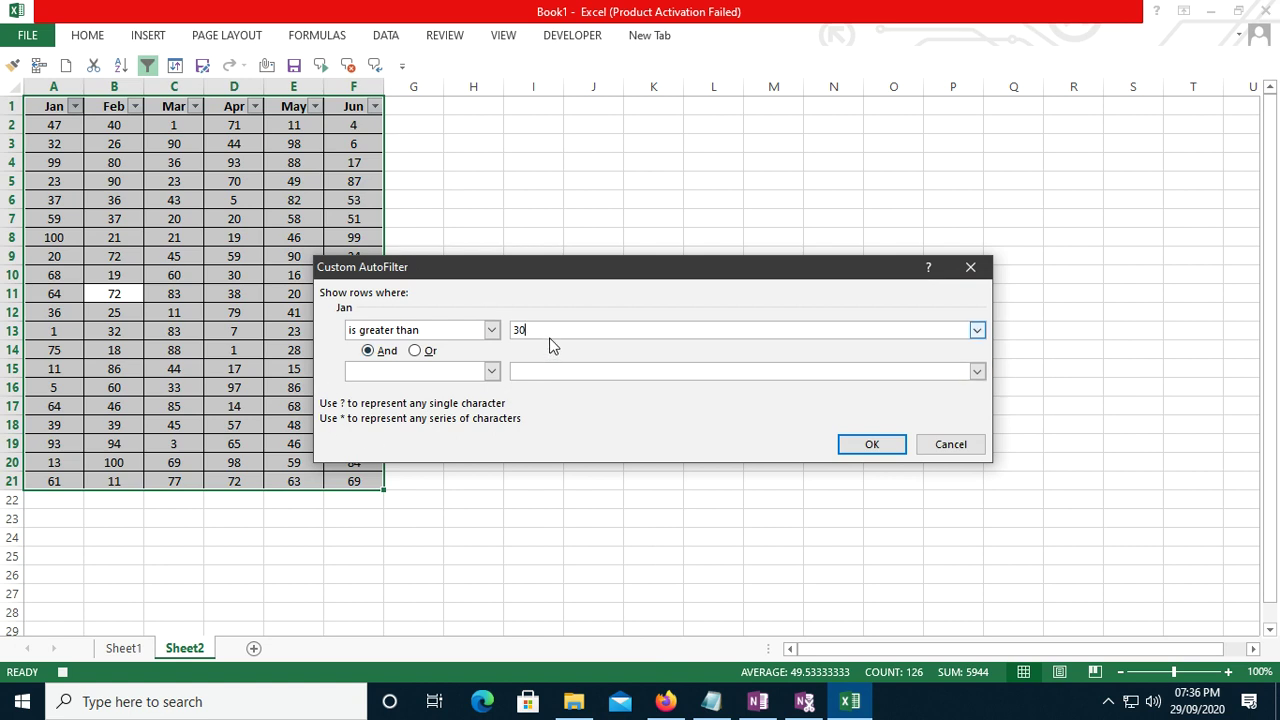
left_click(872, 446)
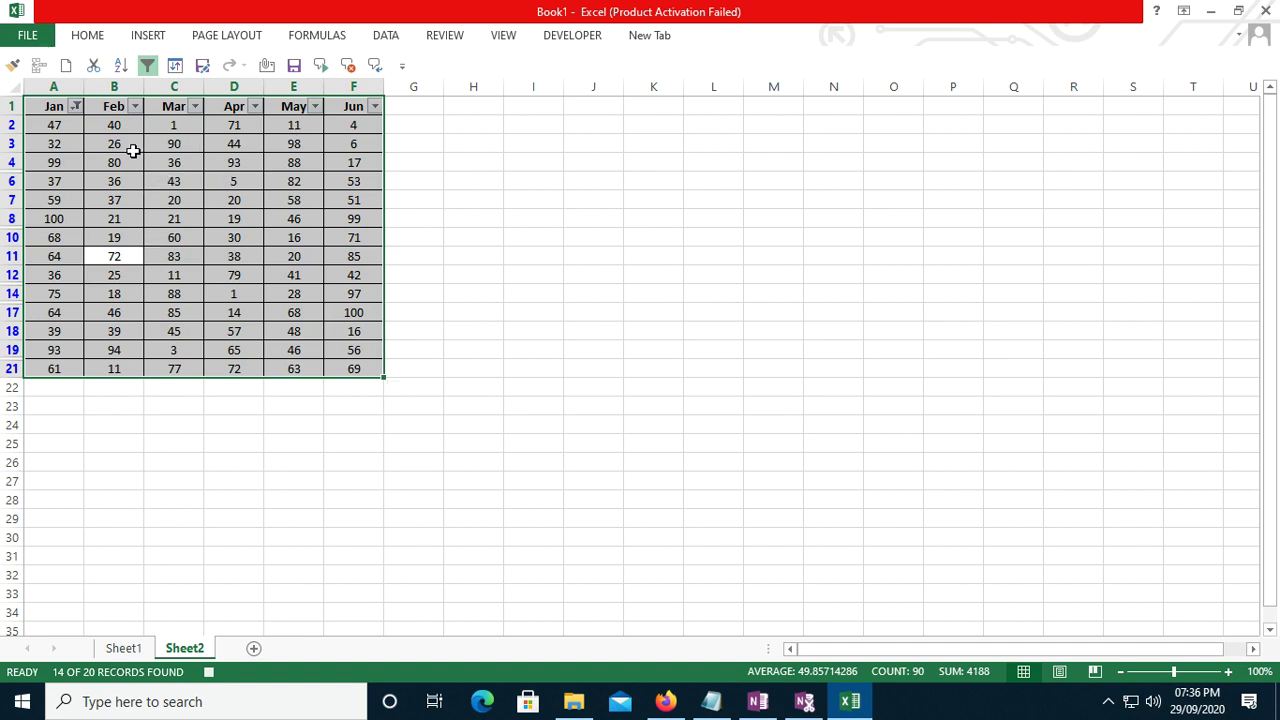
- Copy the filtered rows onto a new Sheet7, then turn off Sheet2's filter
key("ctrl+c")
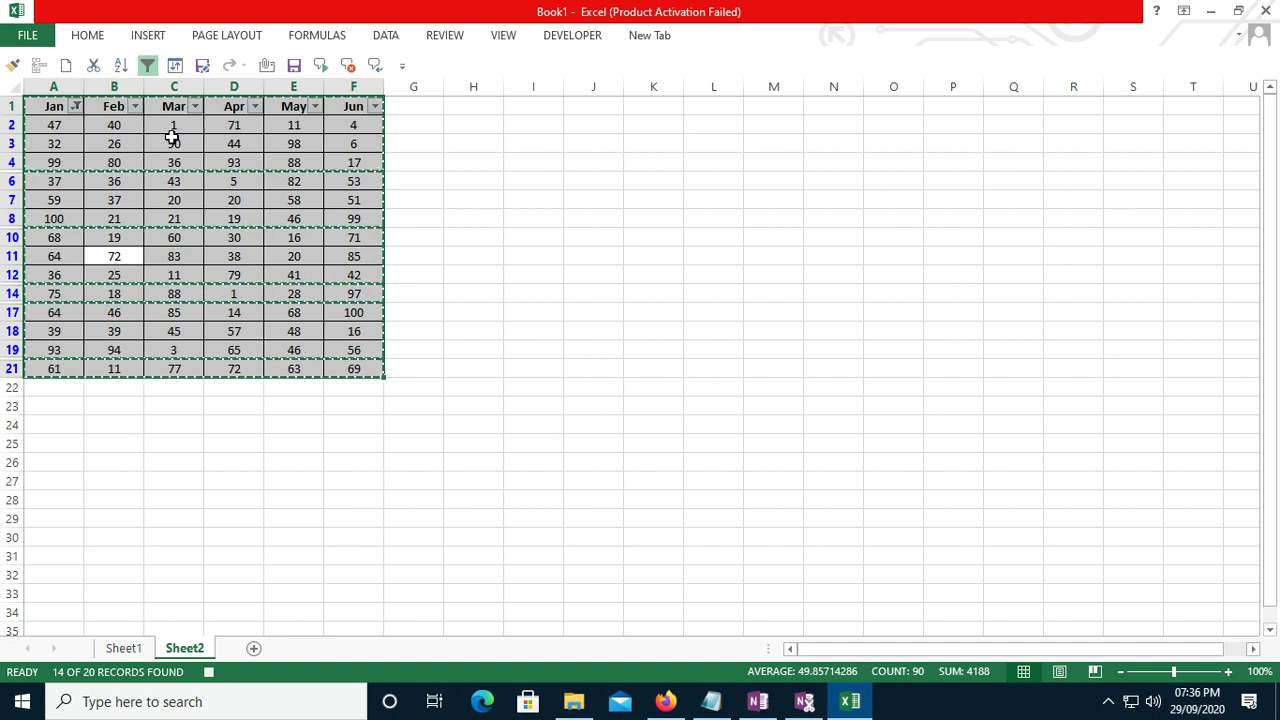
left_click(254, 649)
key("ctrl+v")
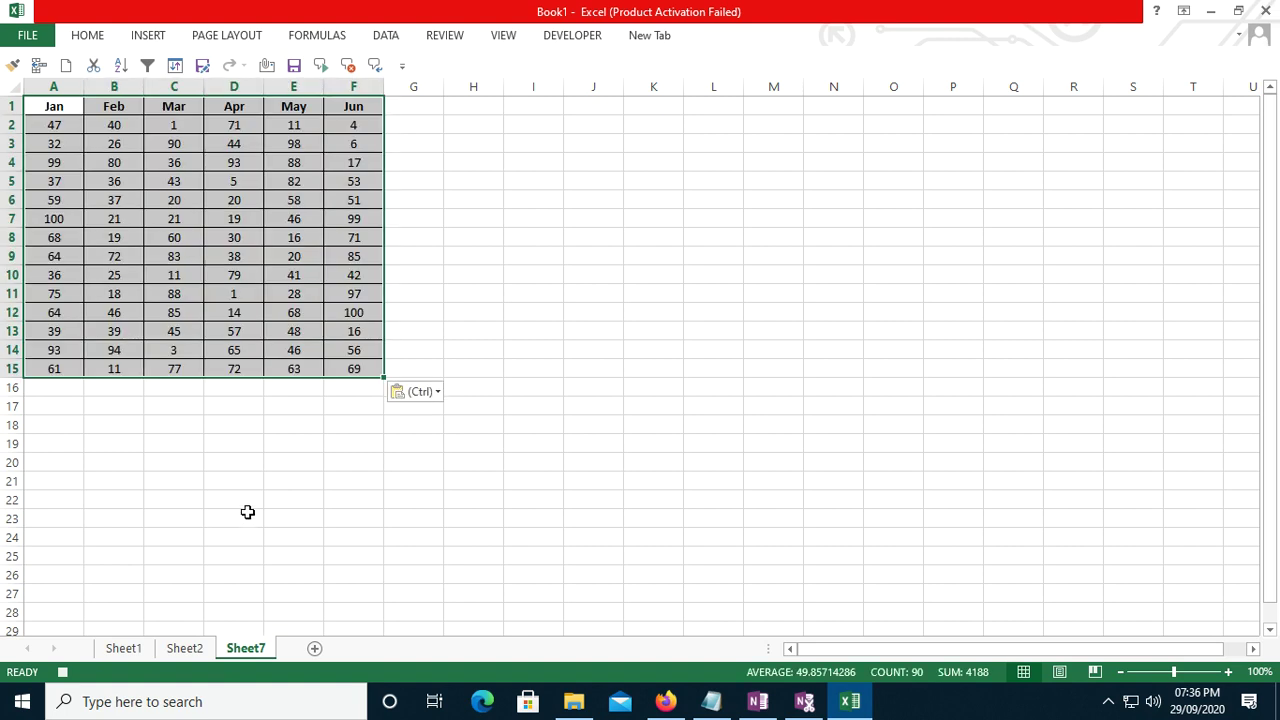
left_click(186, 649)
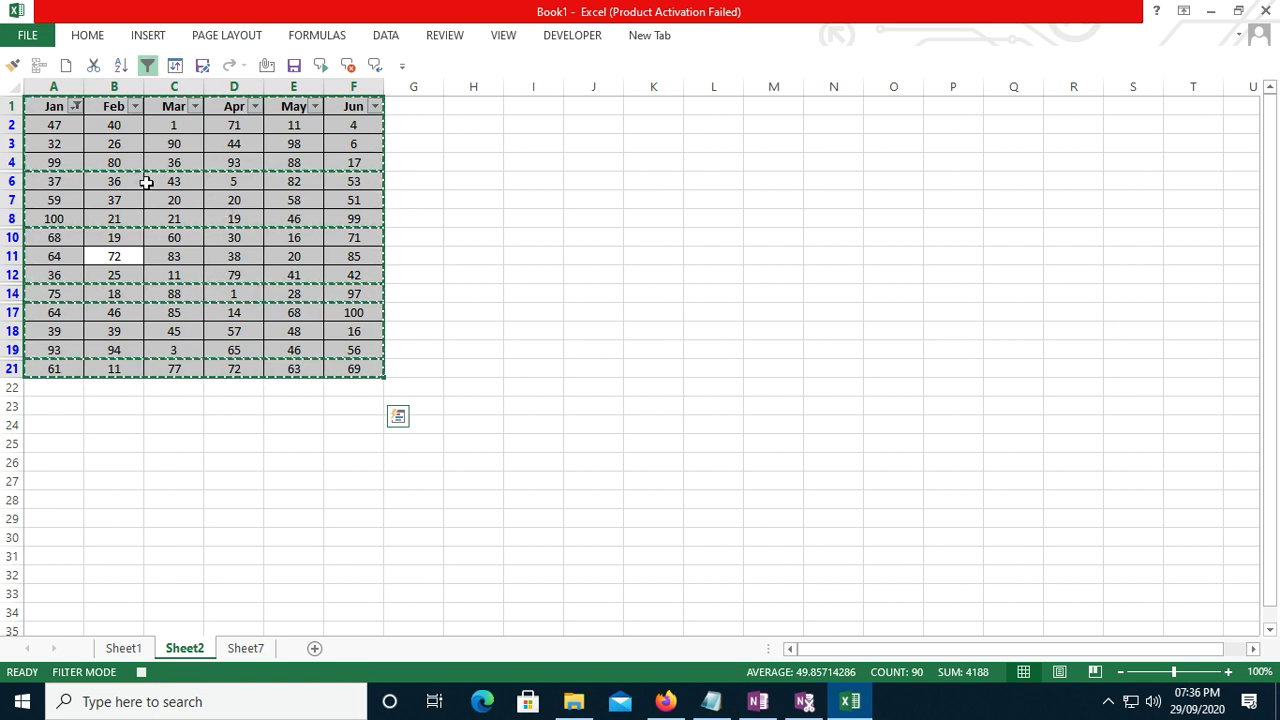
left_click(147, 67)
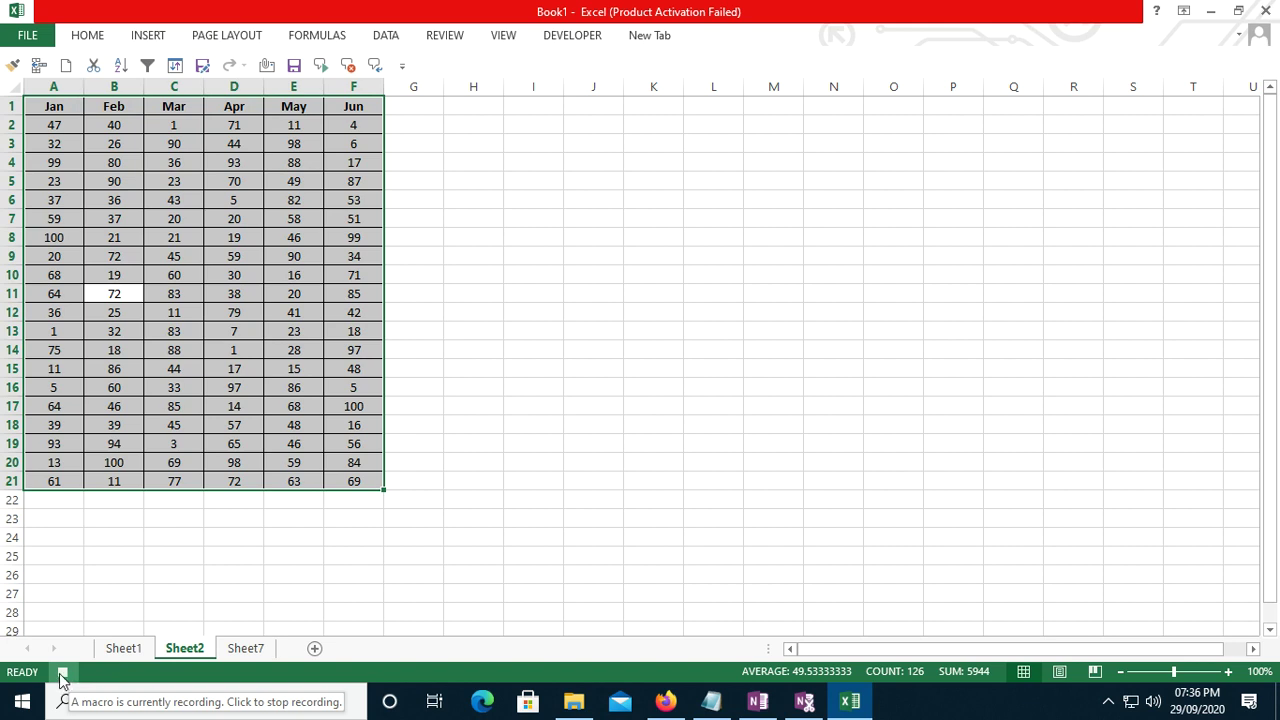
- Stop the macro recording, then delete Sheet7 and confirm the deletion
left_click(63, 676)
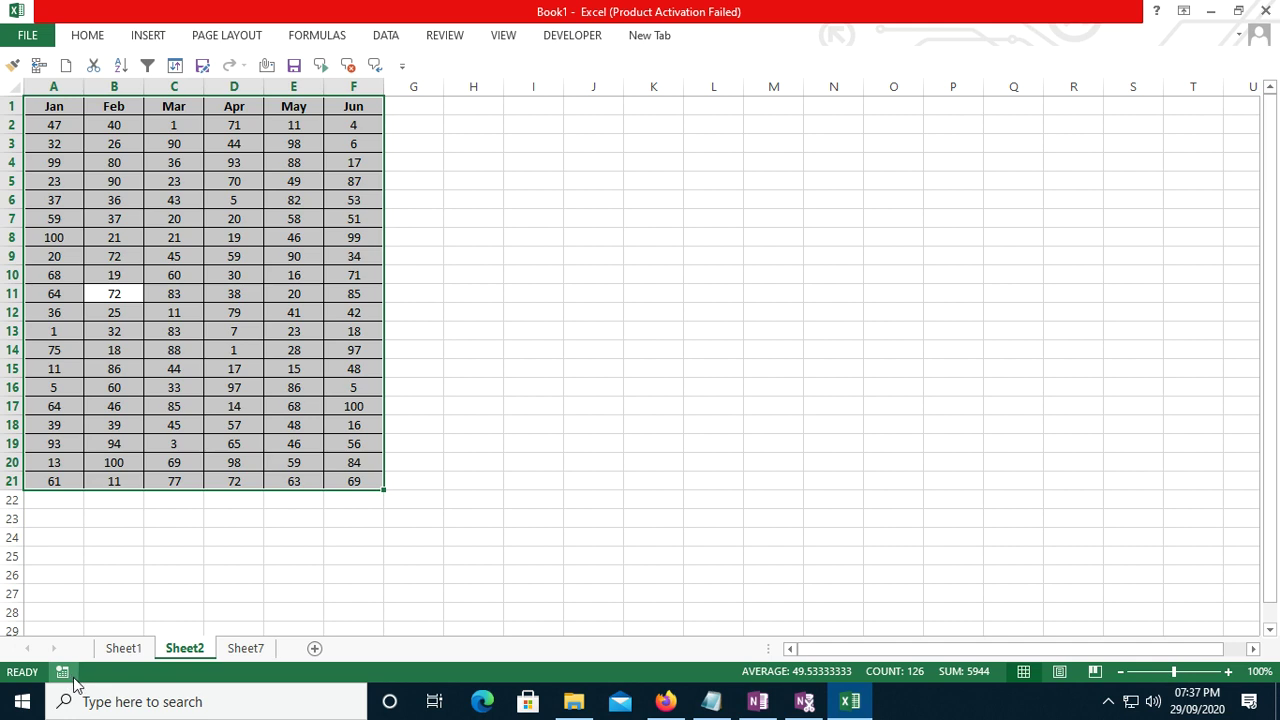
left_click(594, 270)
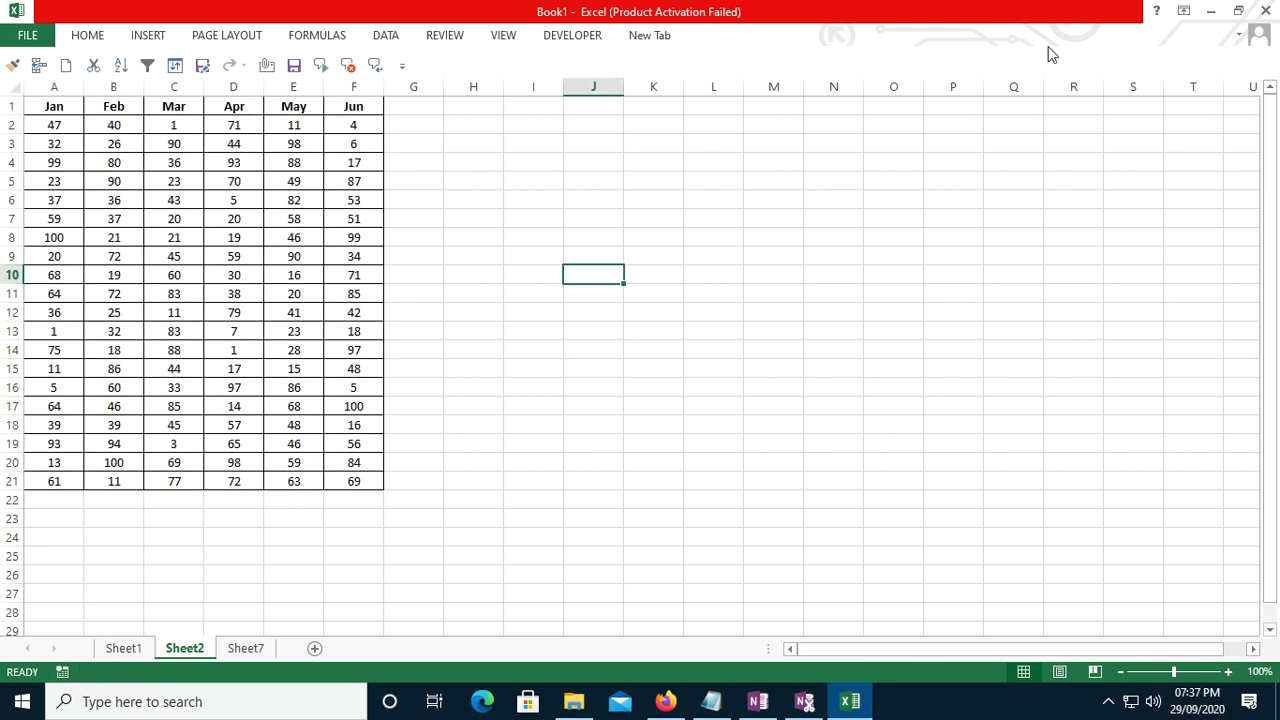
left_click(241, 648)
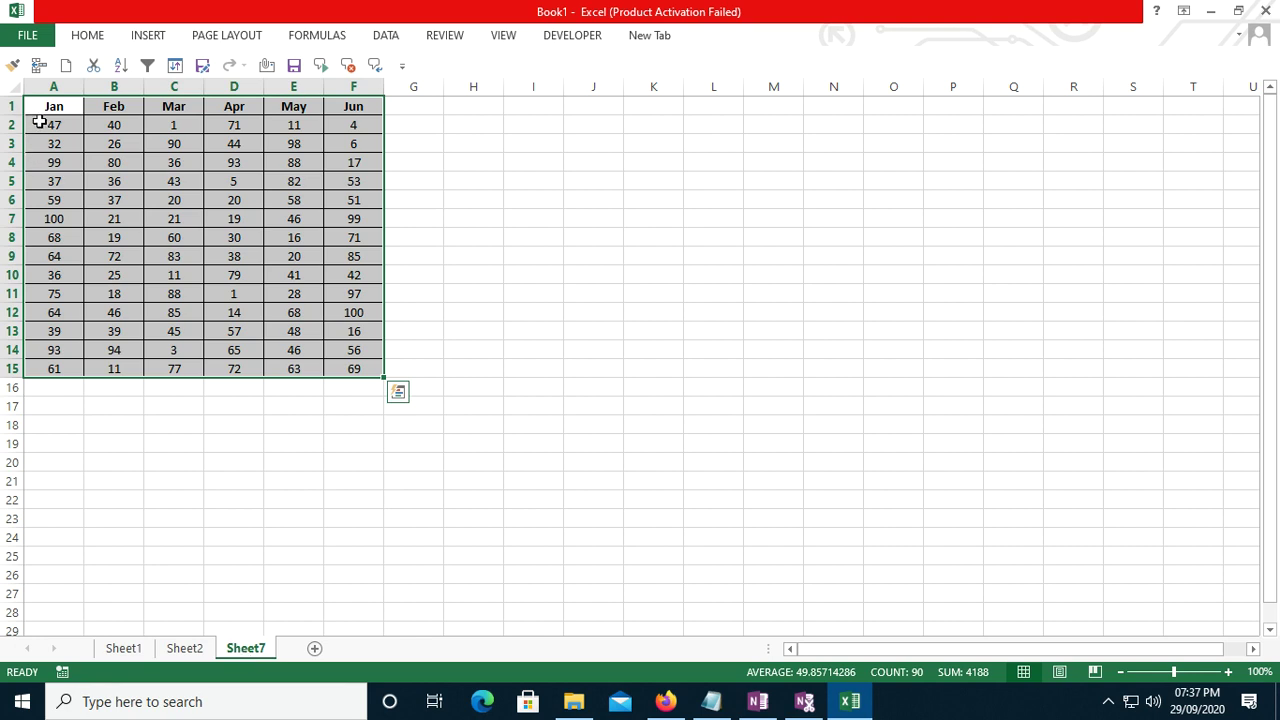
right_click(251, 648)
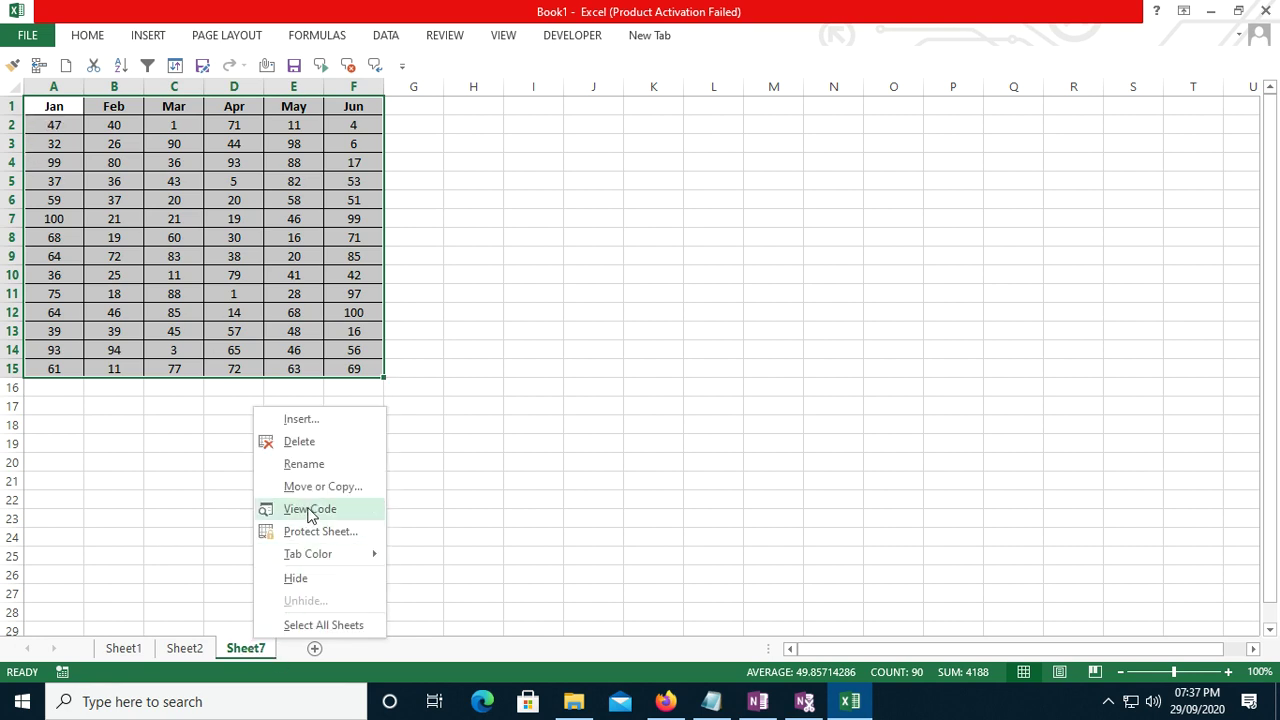
left_click(312, 443)
left_click(606, 401)
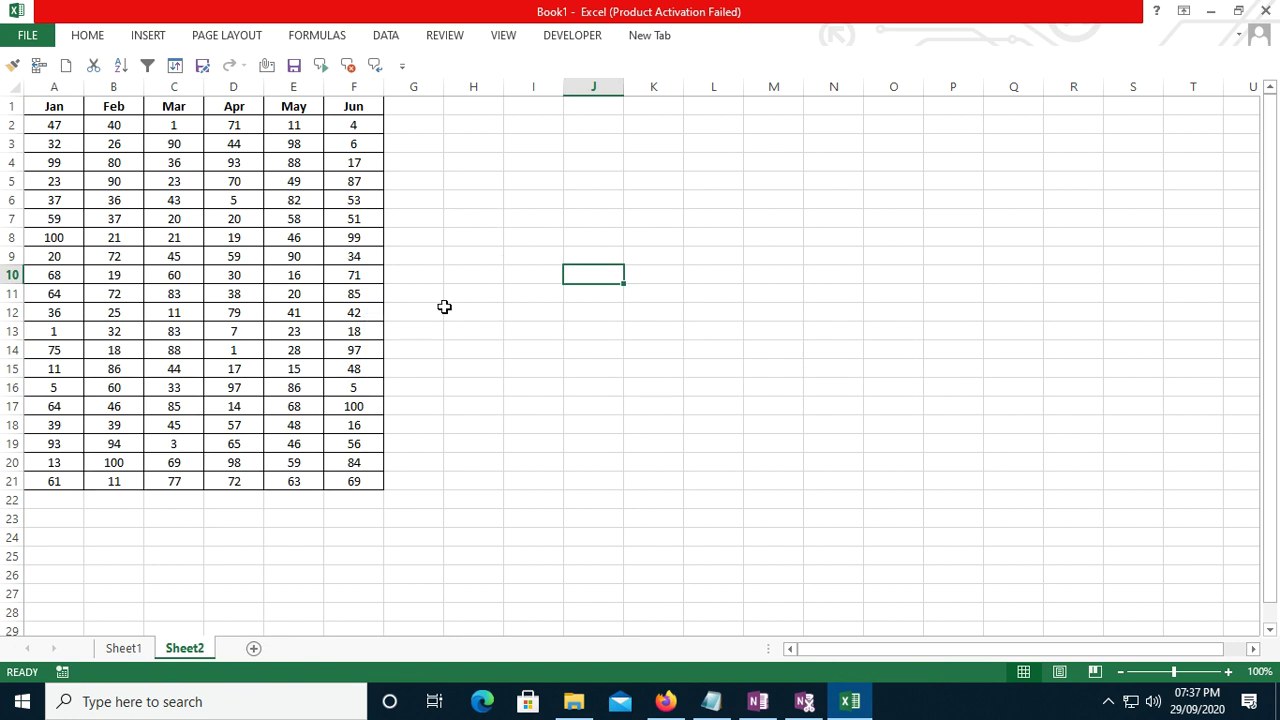
- Draw a rectangle shape to the right of Sheet2's table
left_click(148, 40)
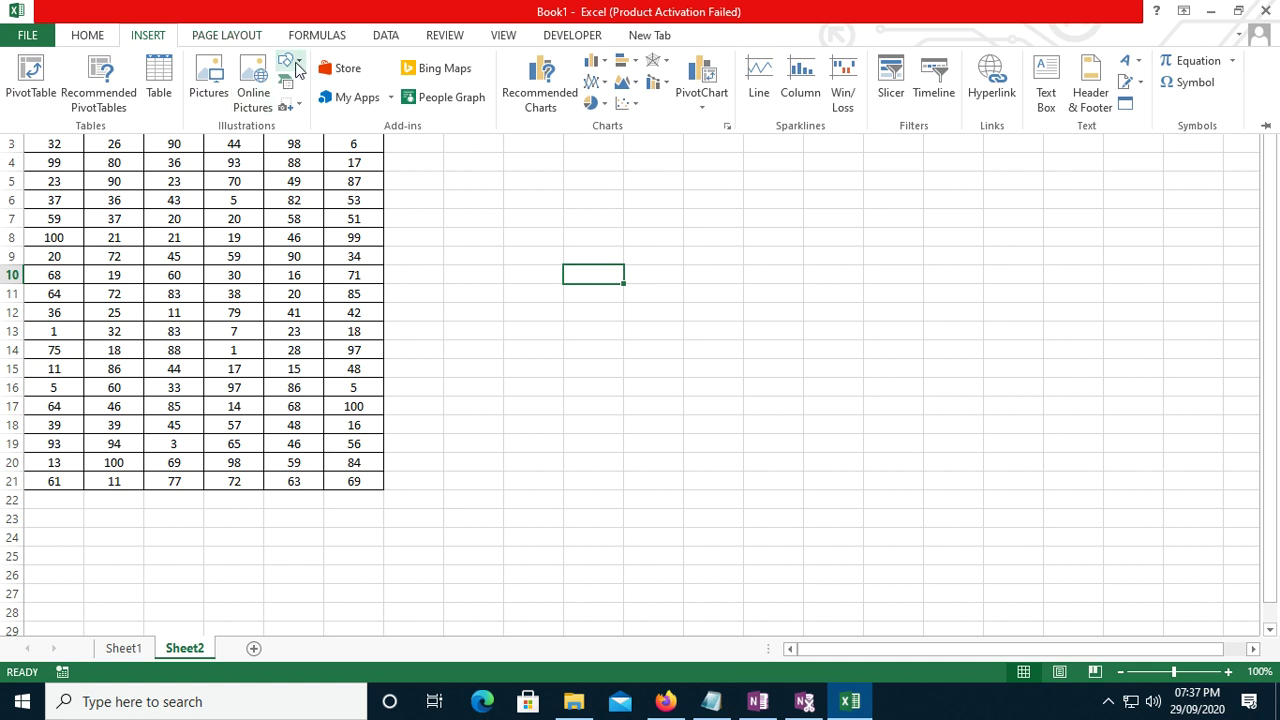
left_click(292, 66)
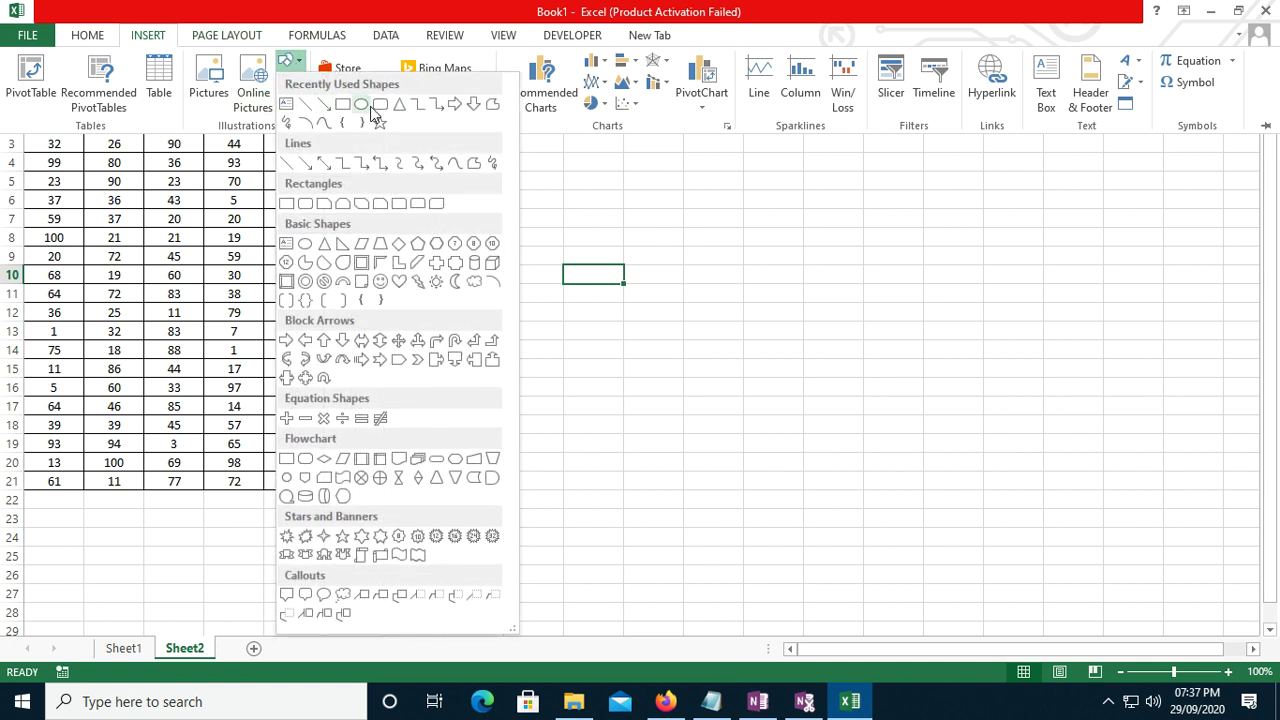
left_click(342, 106)
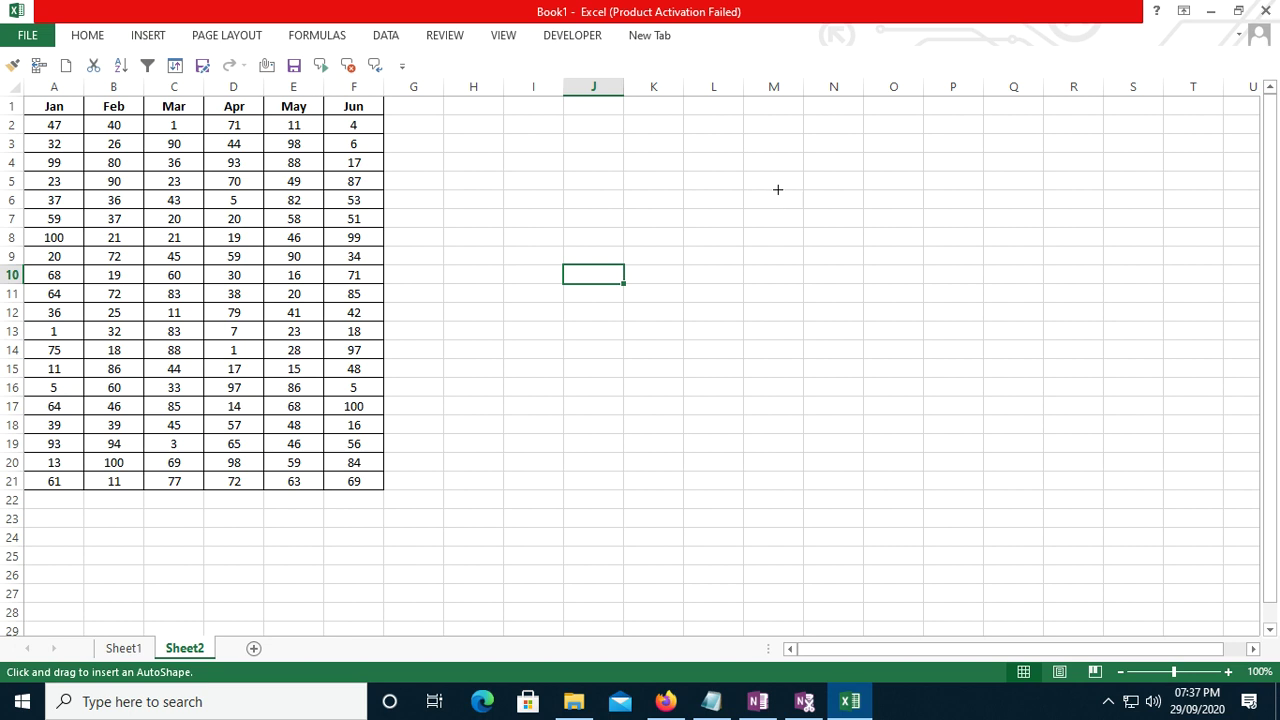
mouse_move(758, 177)
left_mouse_down()
mouse_move(909, 220)
mouse_move(882, 236)
left_mouse_up()
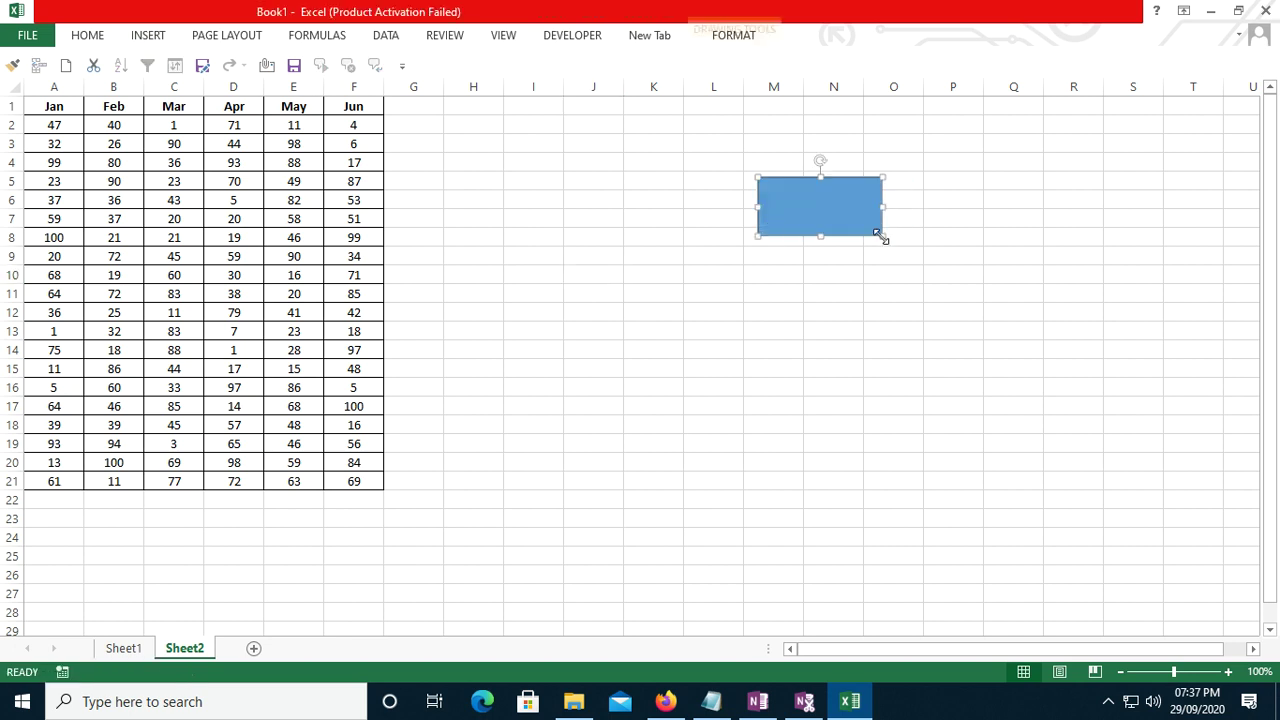
- Assign the FilterData macro to the blue rectangle
right_click(829, 214)
left_click(892, 466)
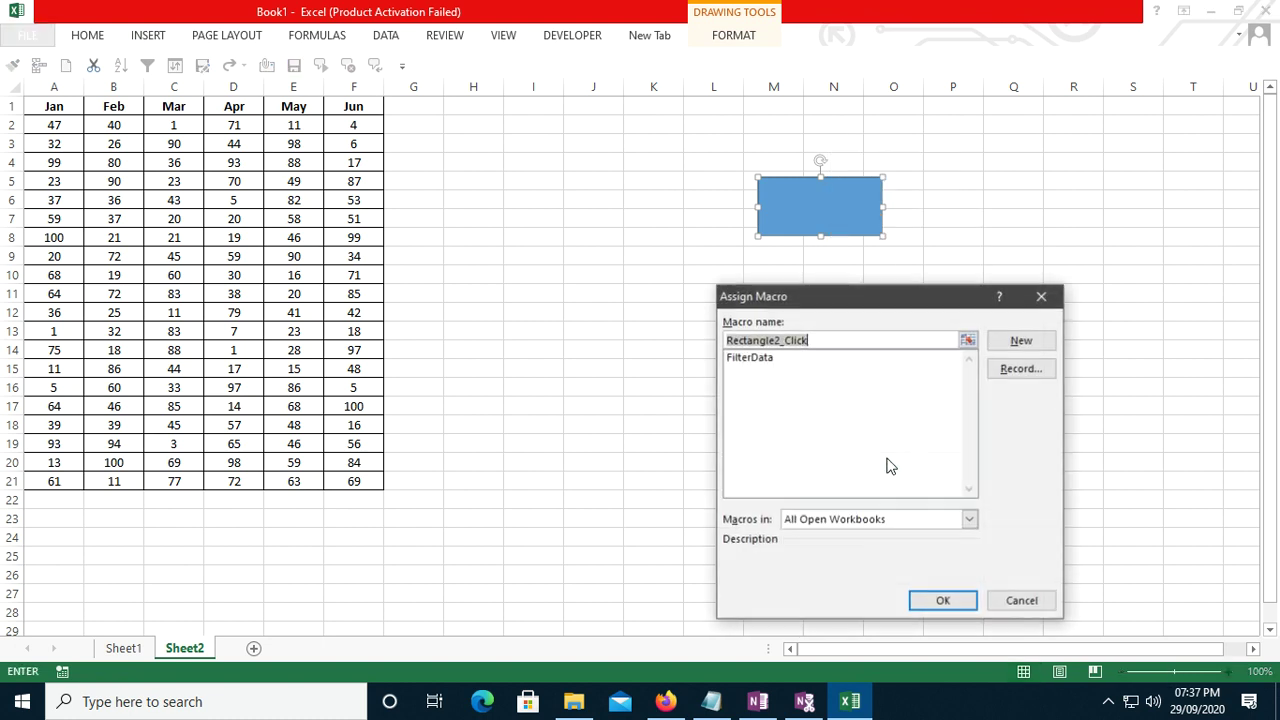
left_click(752, 362)
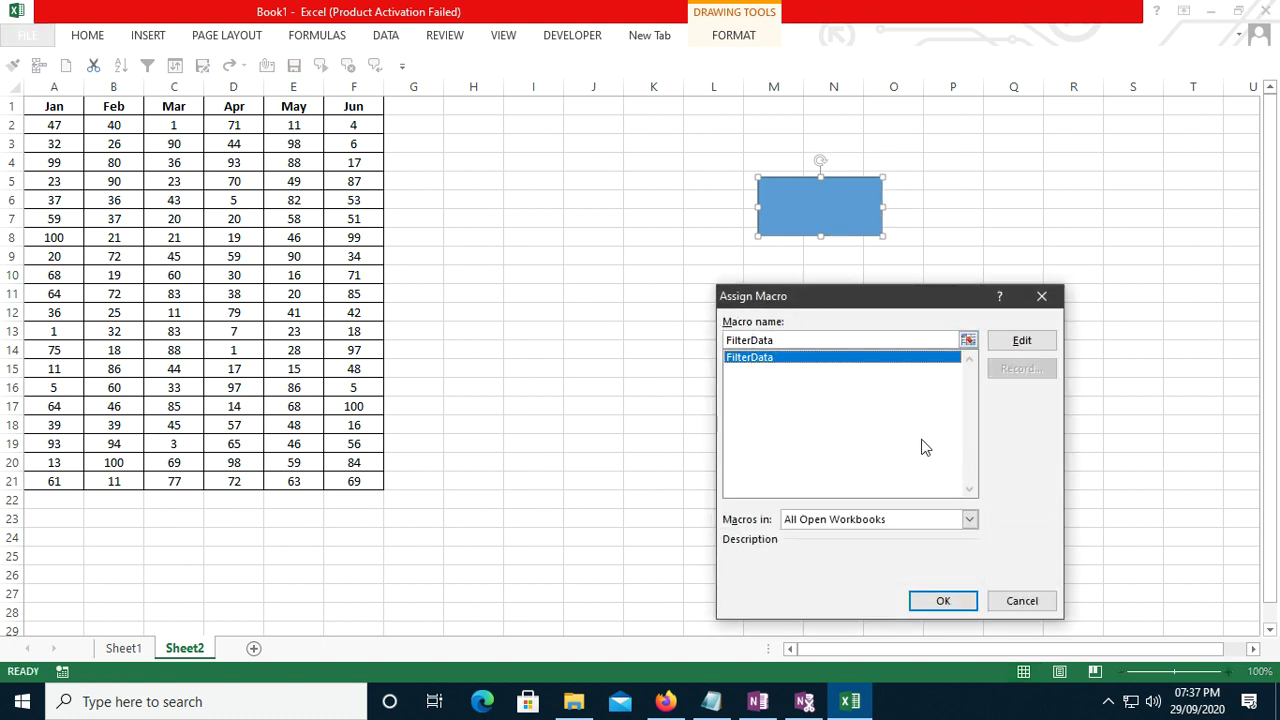
left_click(937, 603)
right_click(820, 343)
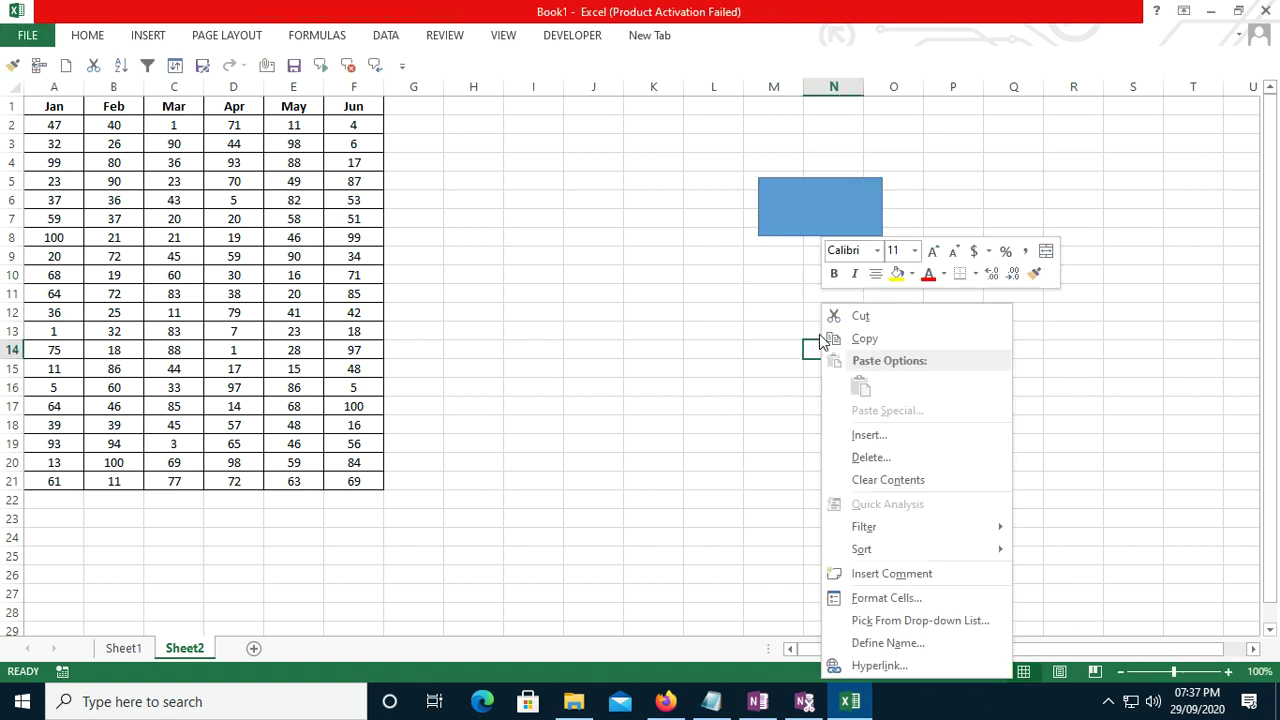
- Type 'Filter Data' into the blue rectangle and centre it horizontally and vertically
right_click(824, 221)
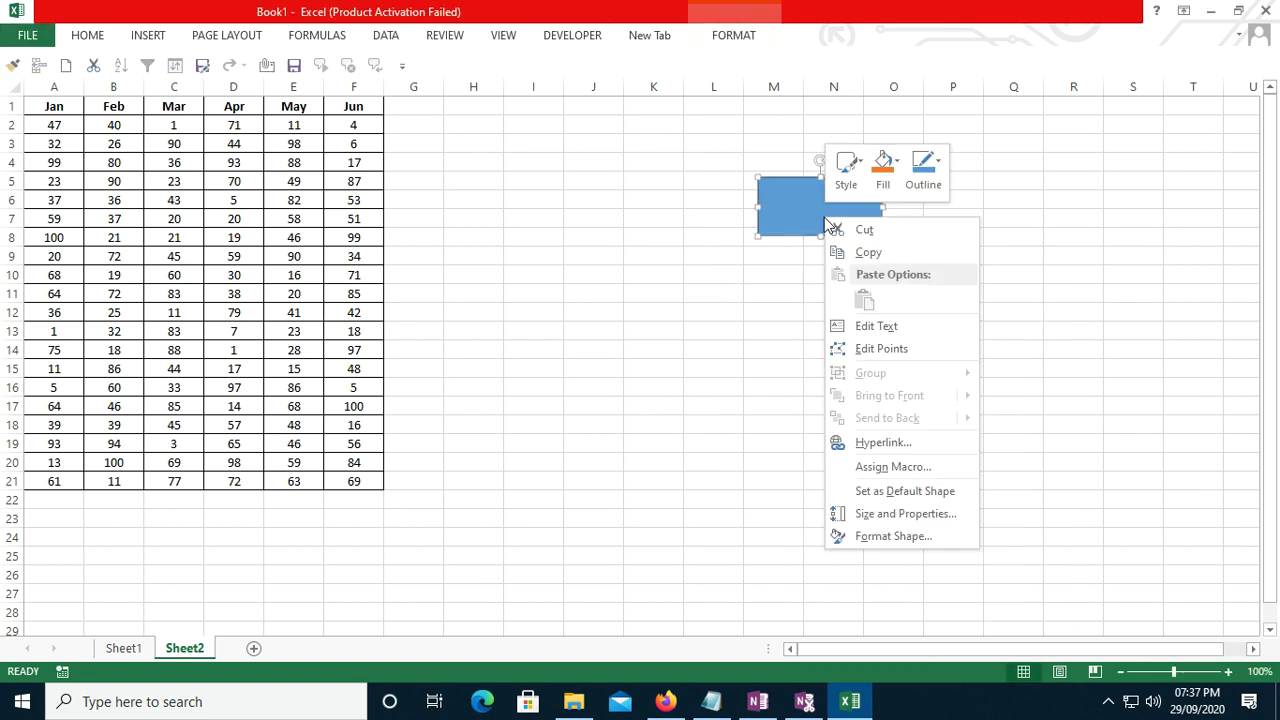
left_click(866, 330)
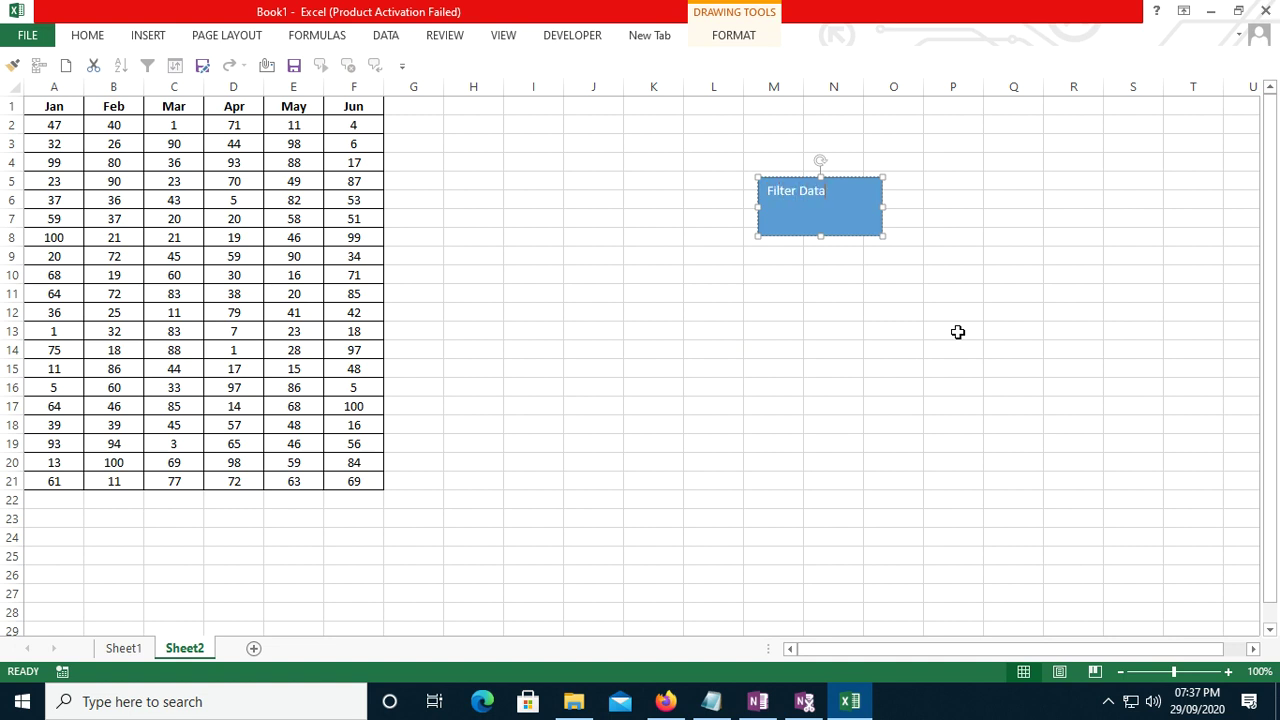
left_click(84, 38)
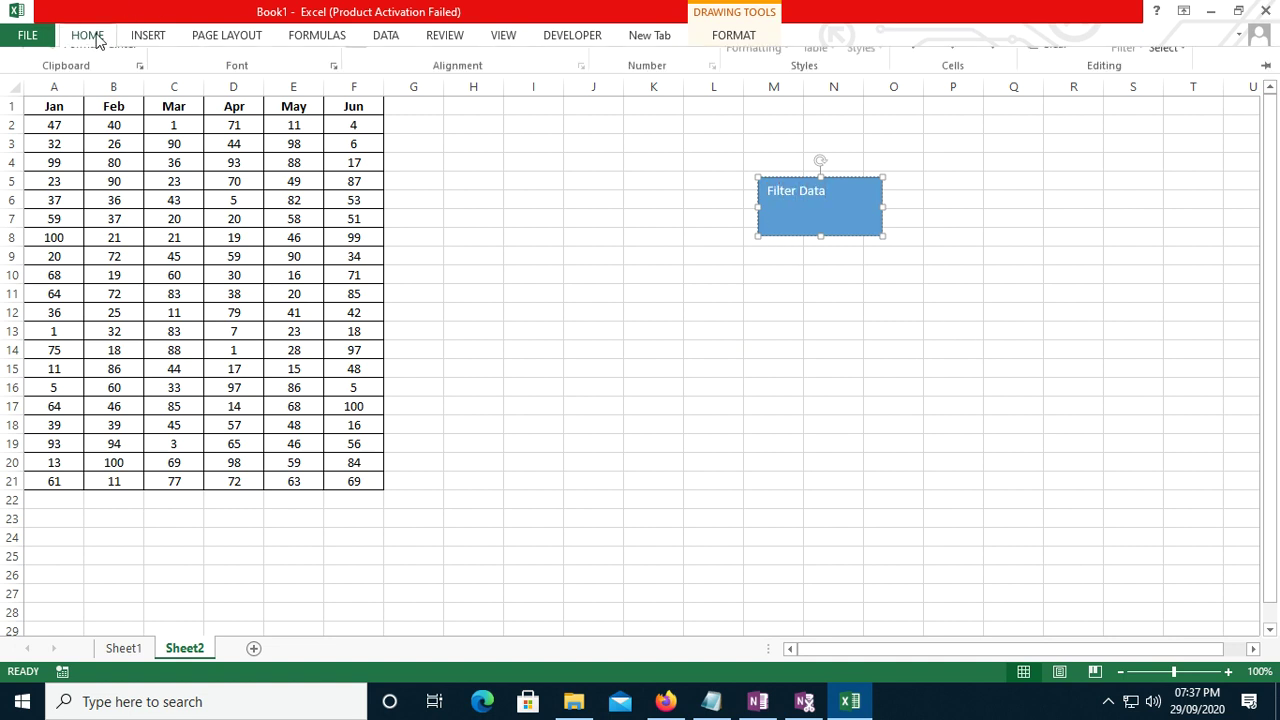
left_click(376, 97)
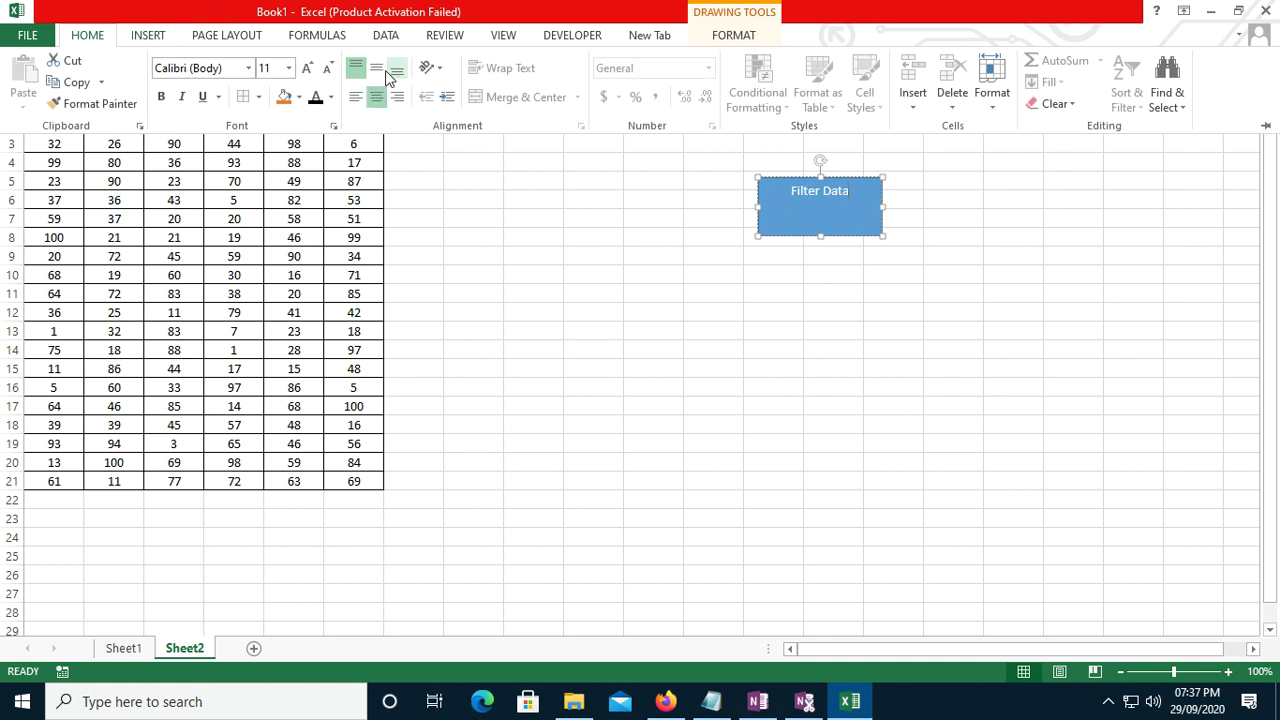
left_click(376, 68)
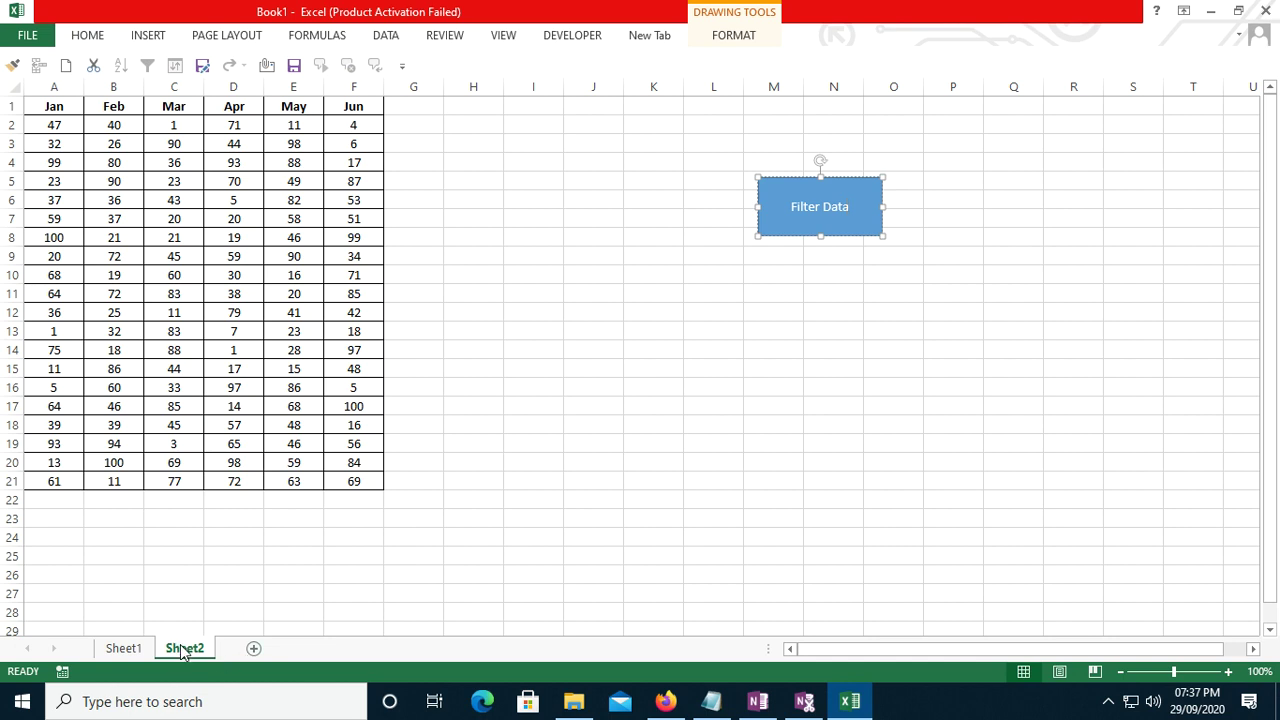
left_click(840, 330)
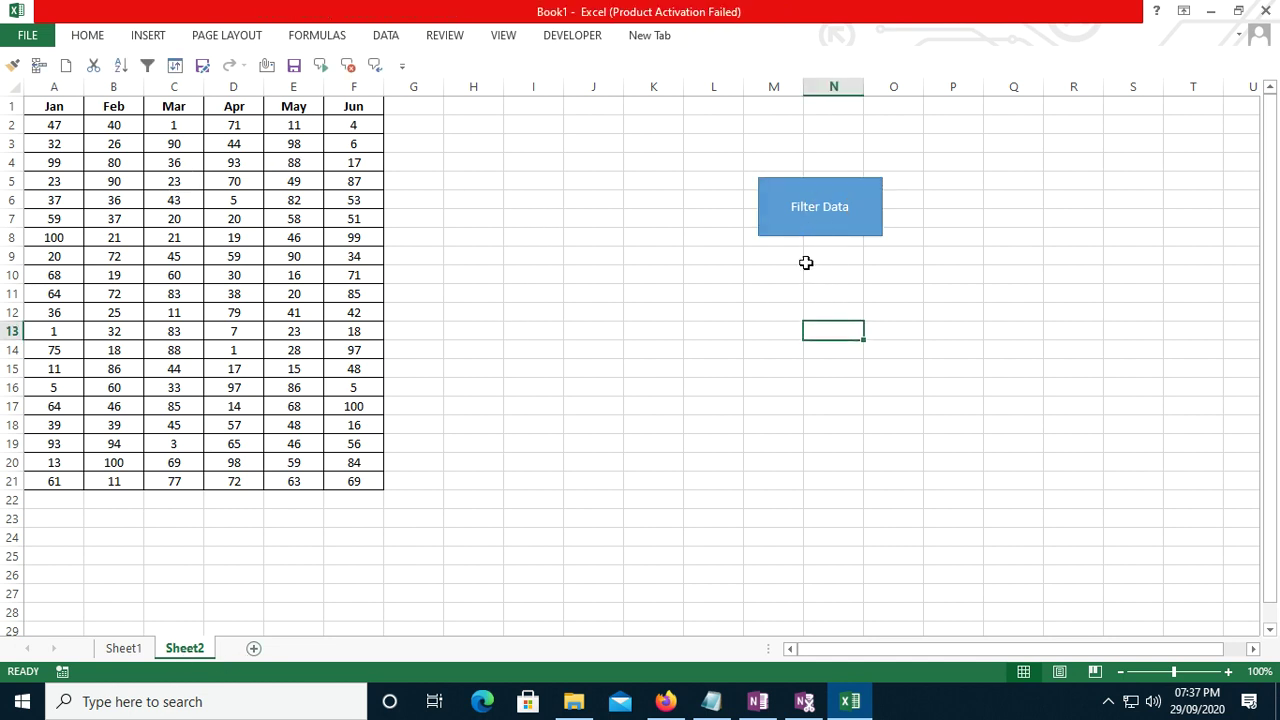
left_click(822, 214)
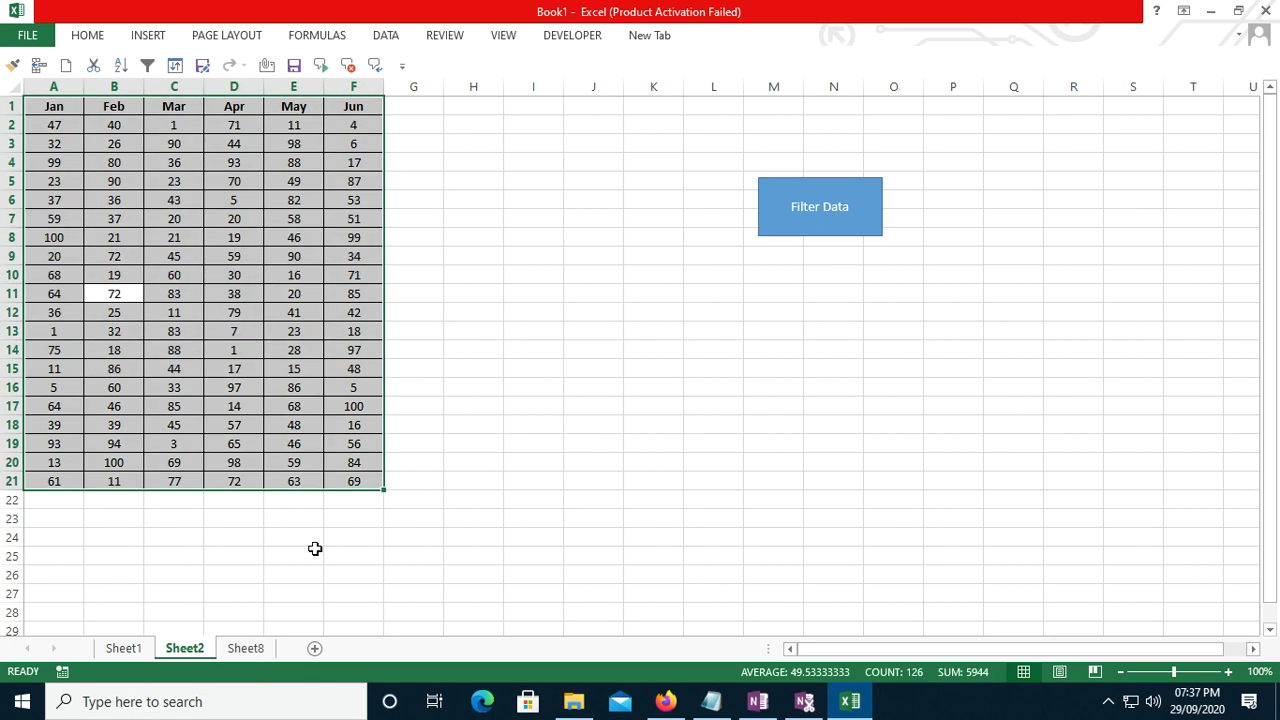
left_click(252, 656)
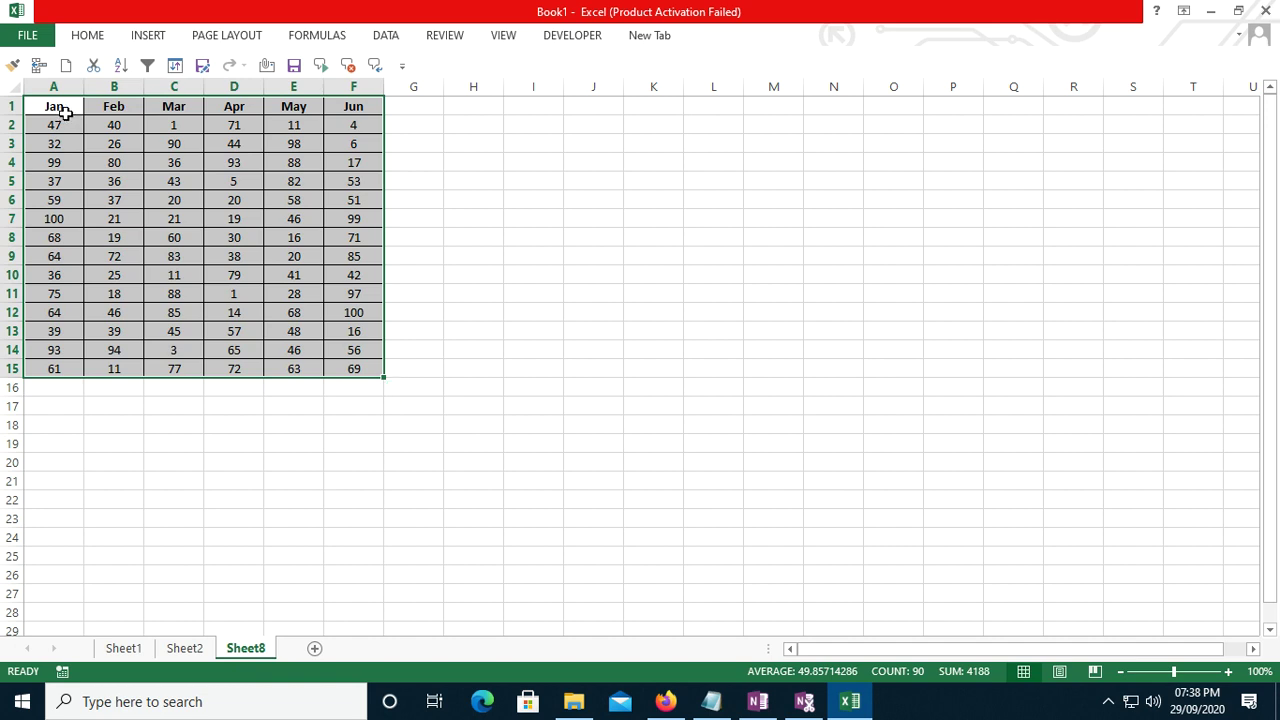
key("alt")
key("e")
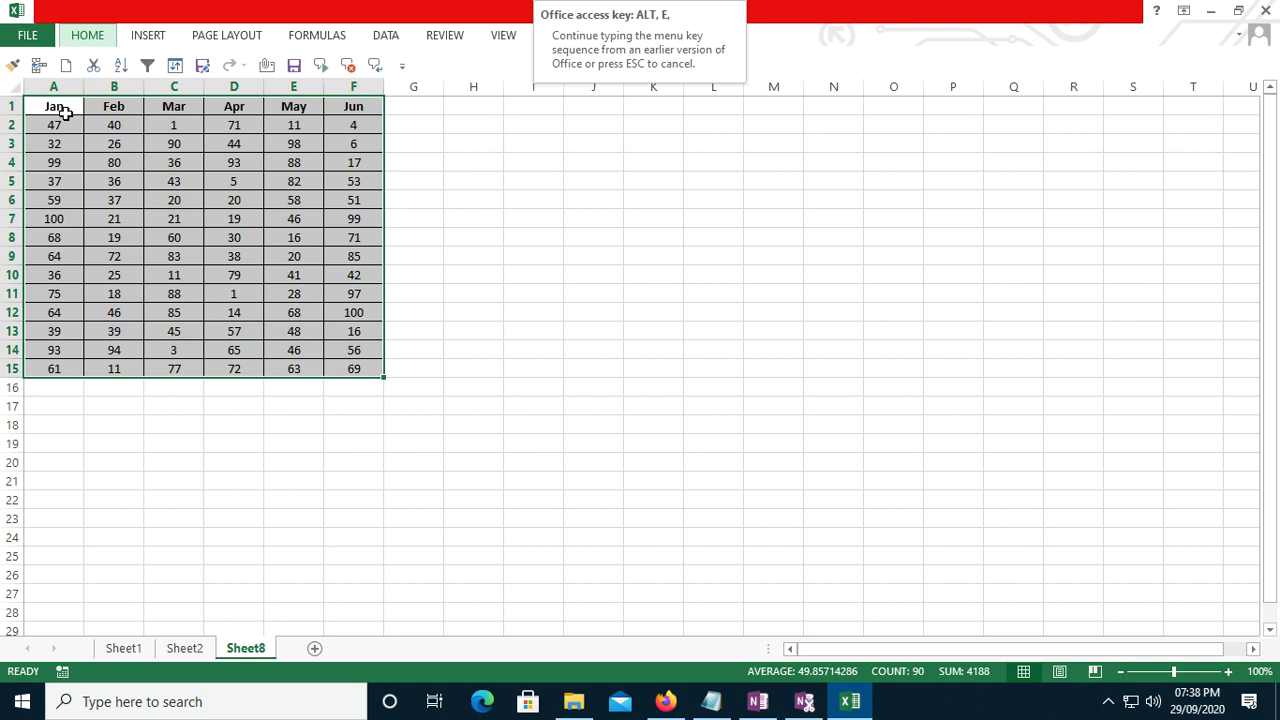
key("l")
key("Return")
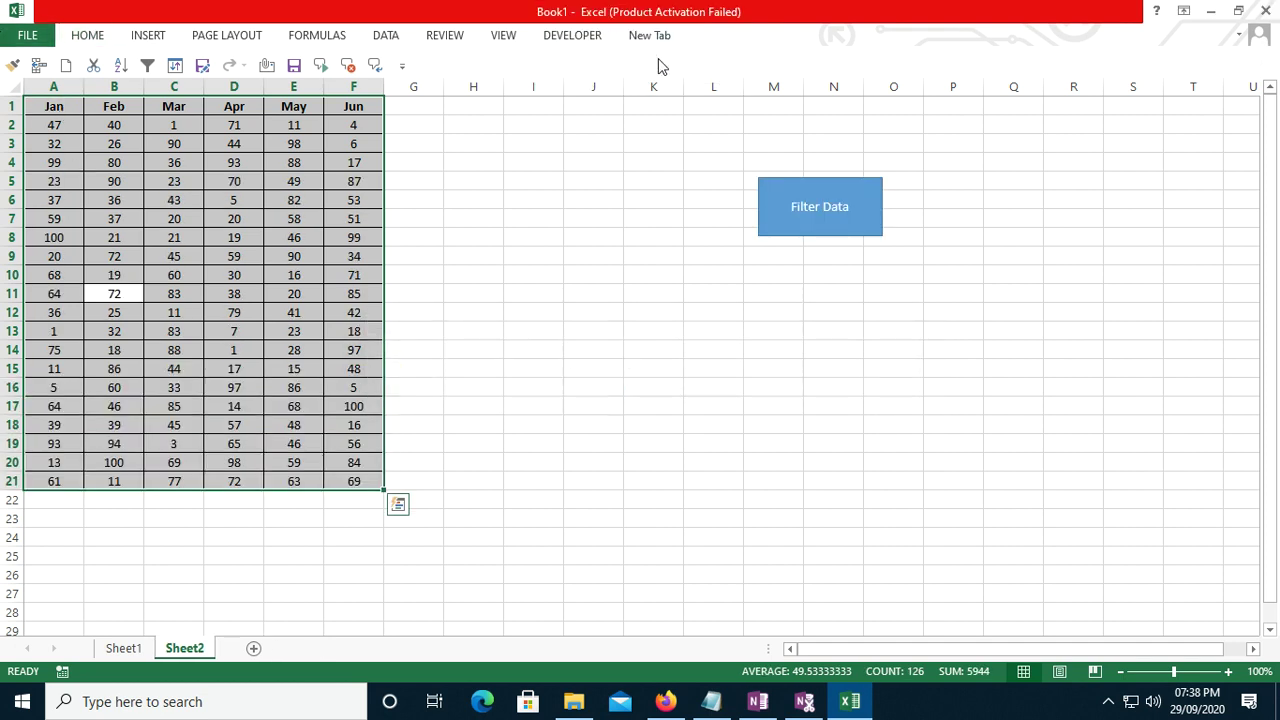
left_click(538, 204)
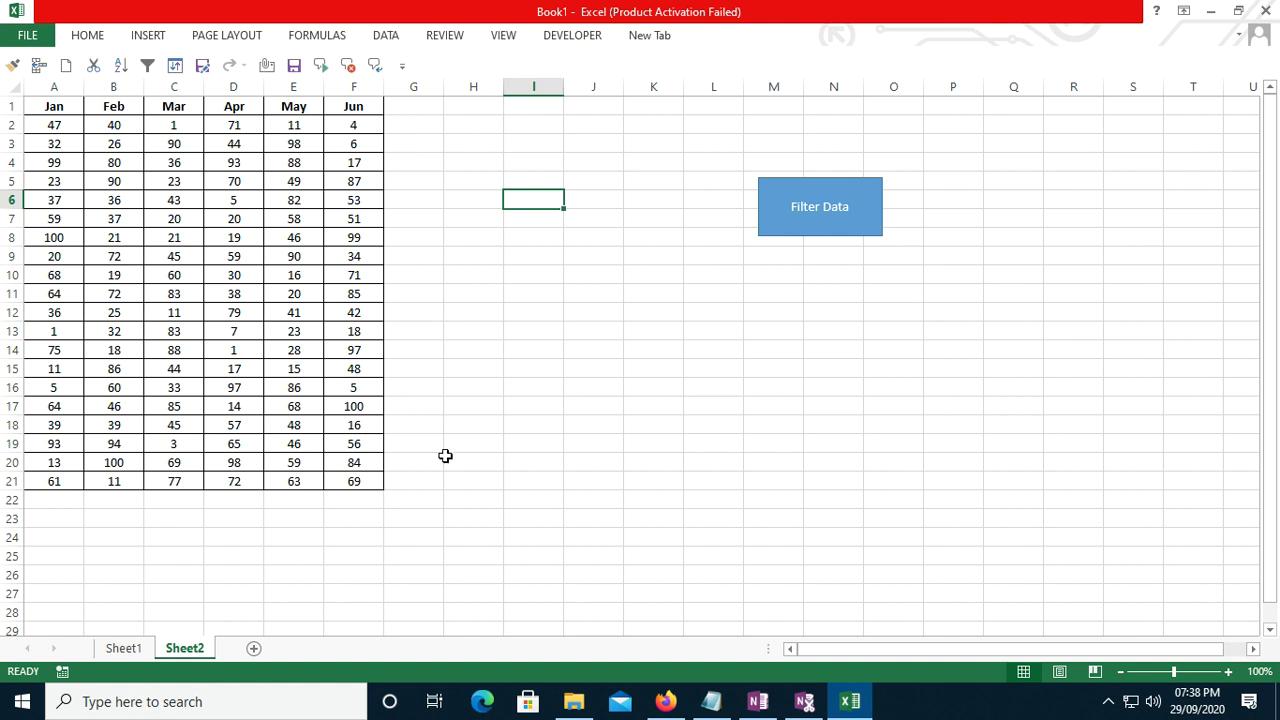
right_click(190, 650)
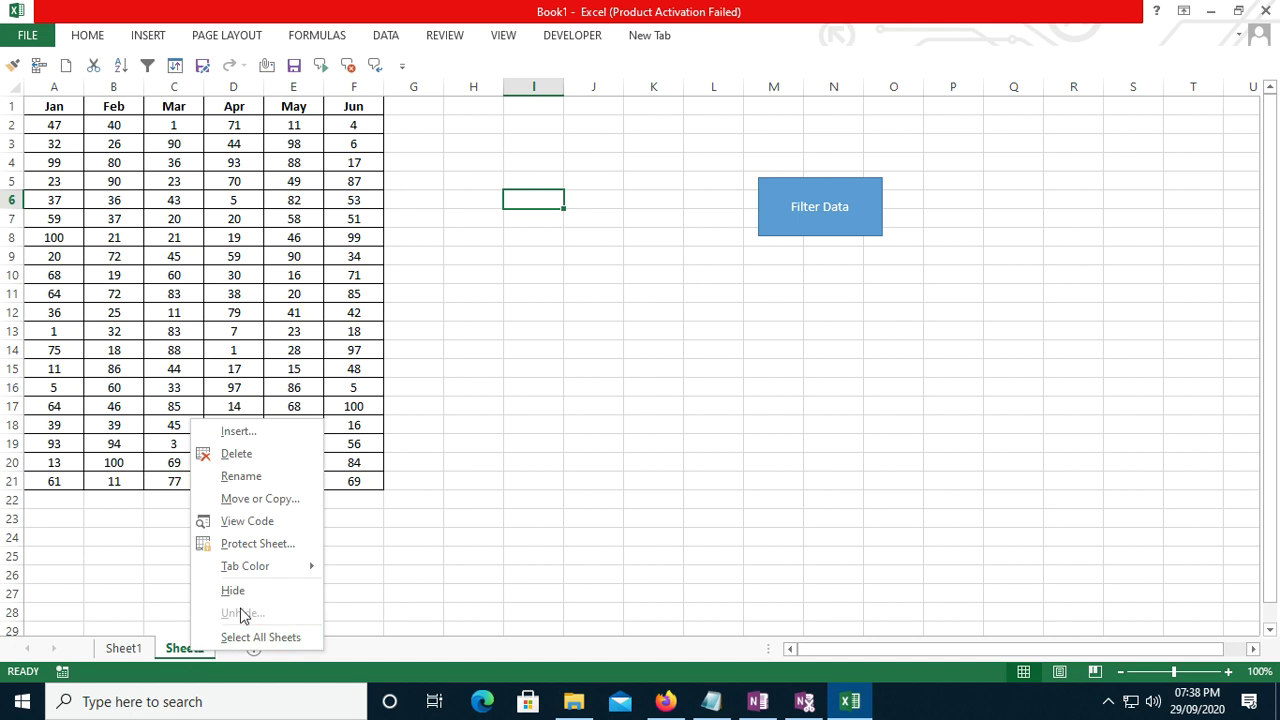
left_click(184, 652)
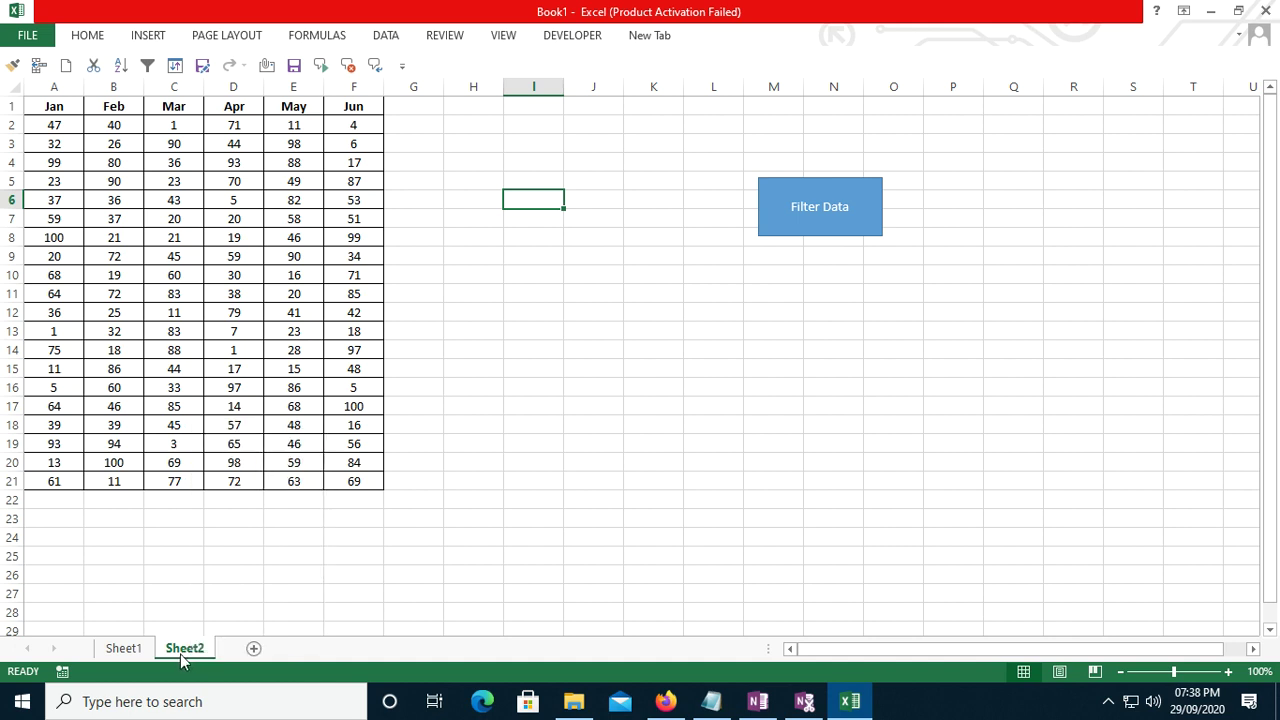
- Open Sheet2's code window and display Module1's recorded FilterData macro
right_click(184, 653)
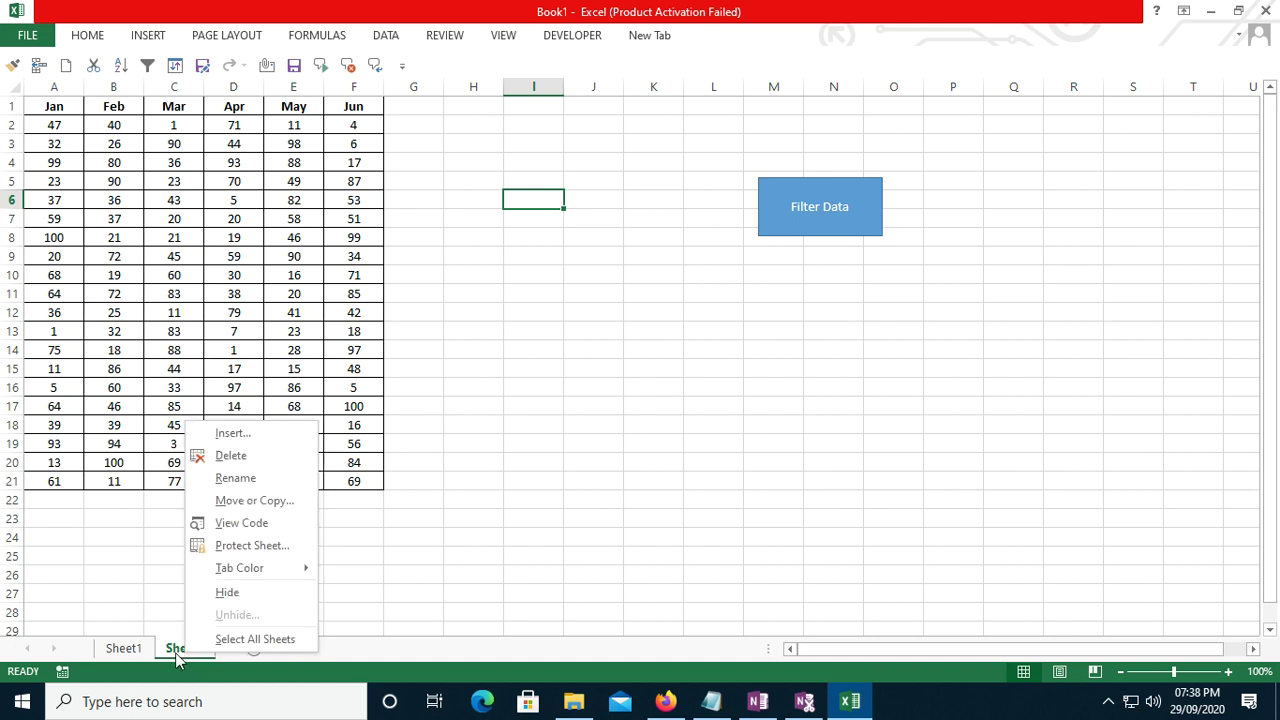
left_click(241, 523)
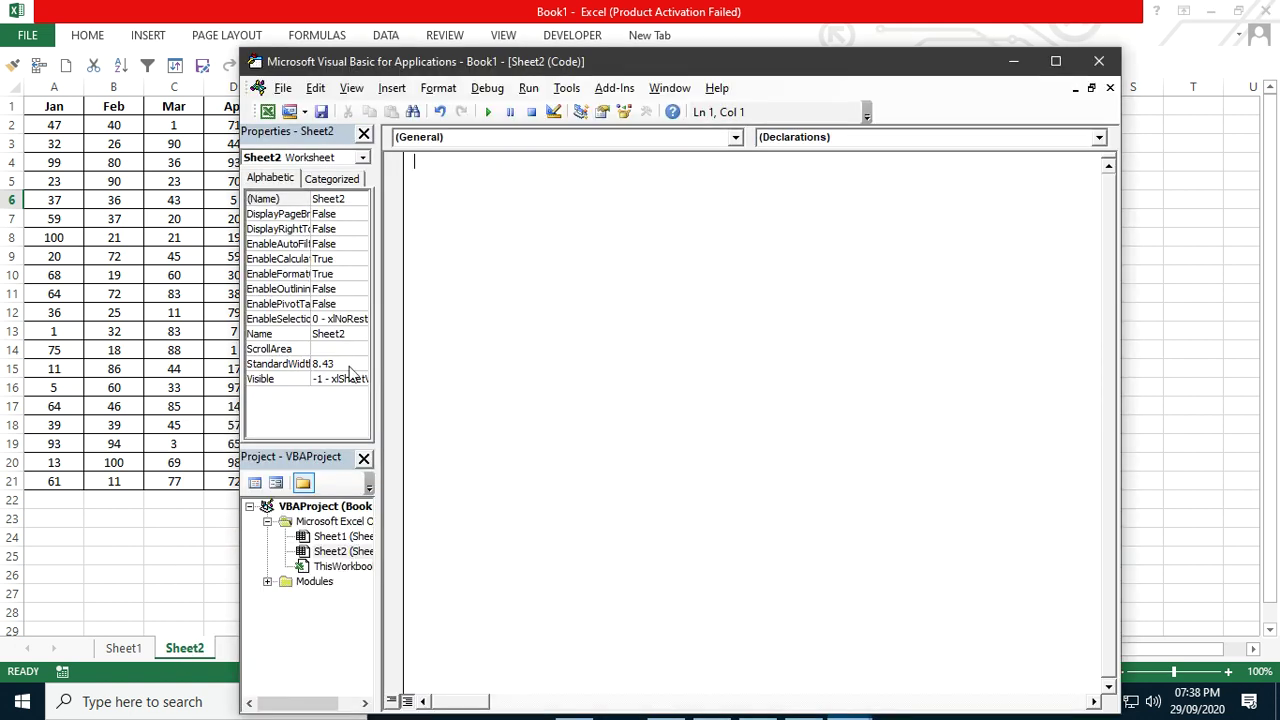
left_click_drag(521, 70, 734, 25)
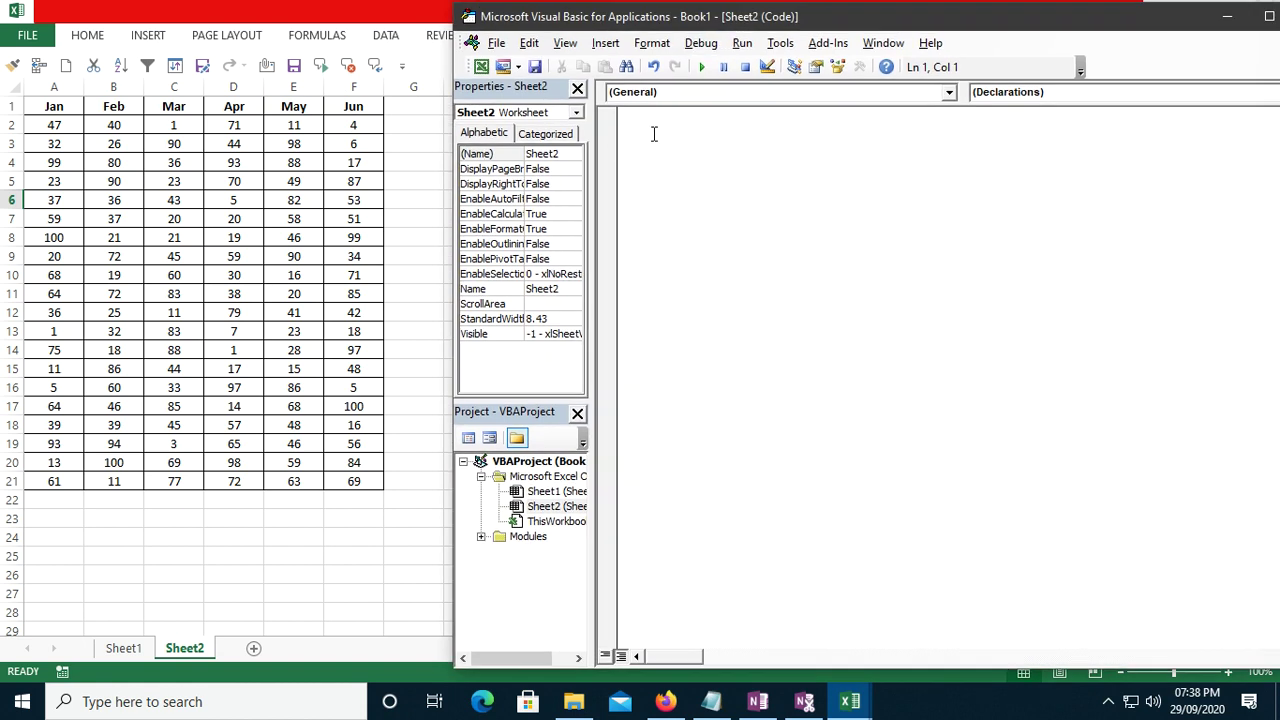
left_click(481, 538)
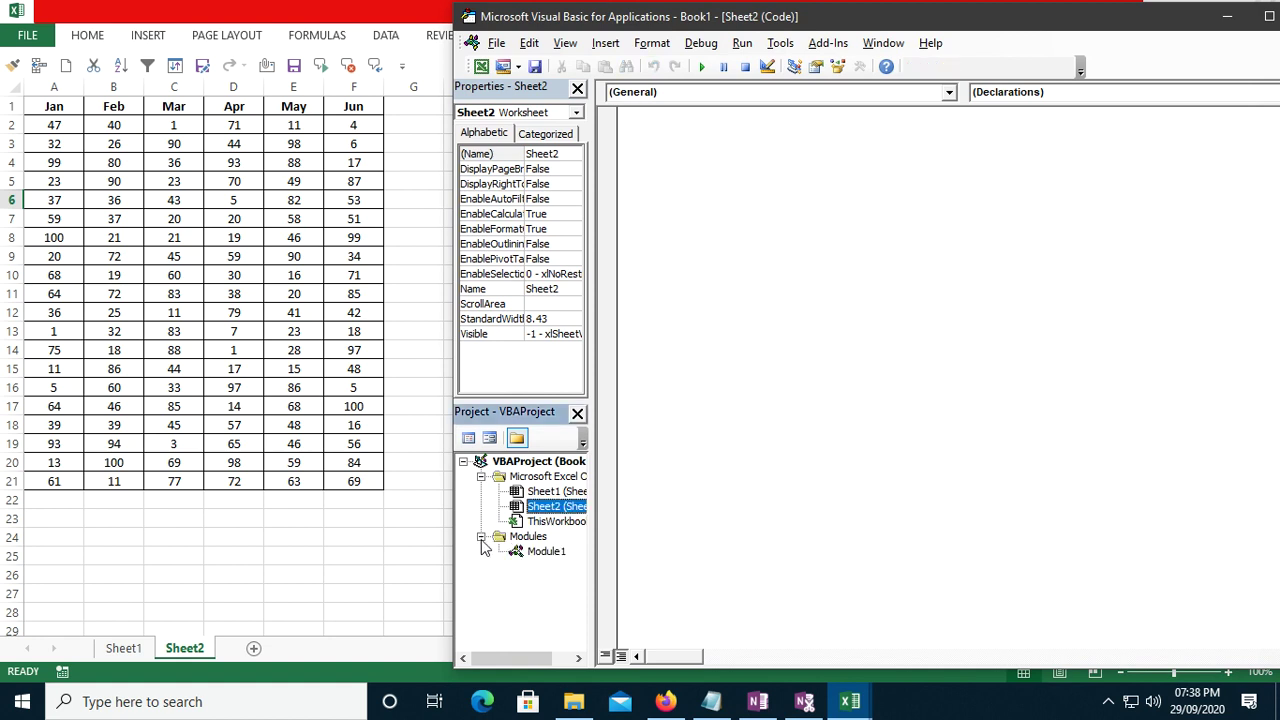
double_click(544, 553)
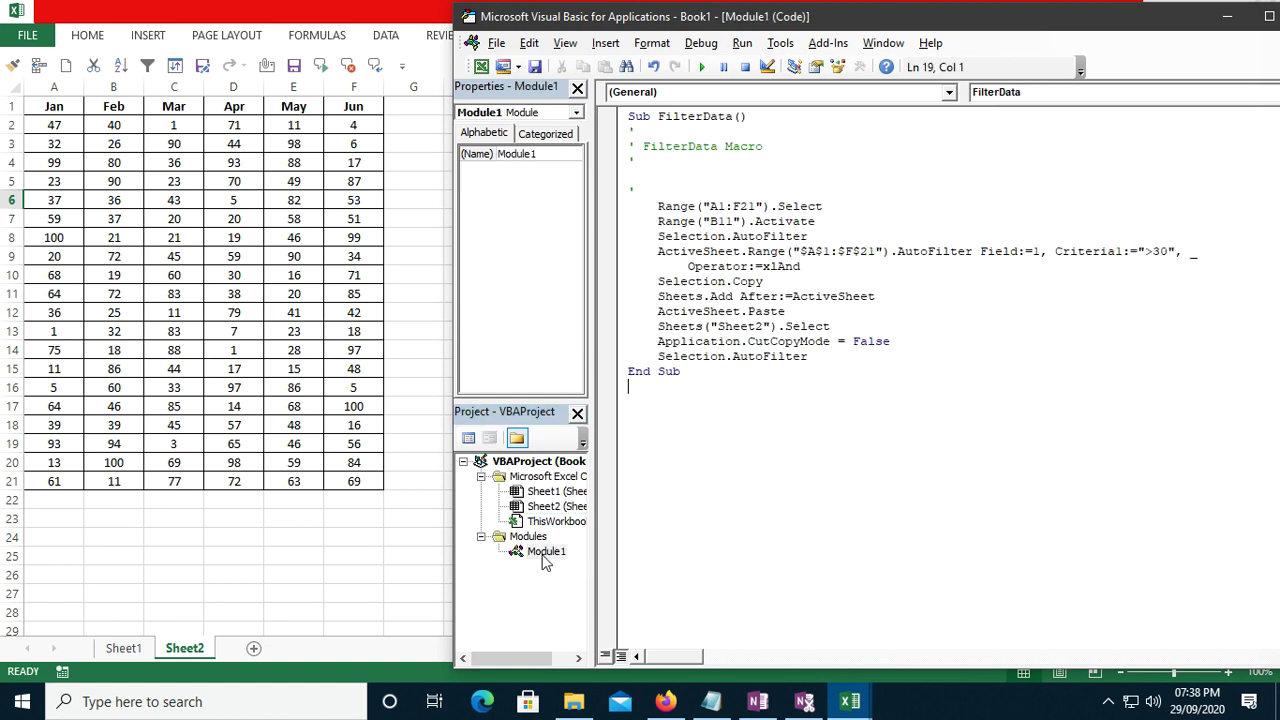
left_click_drag(765, 31, 820, 31)
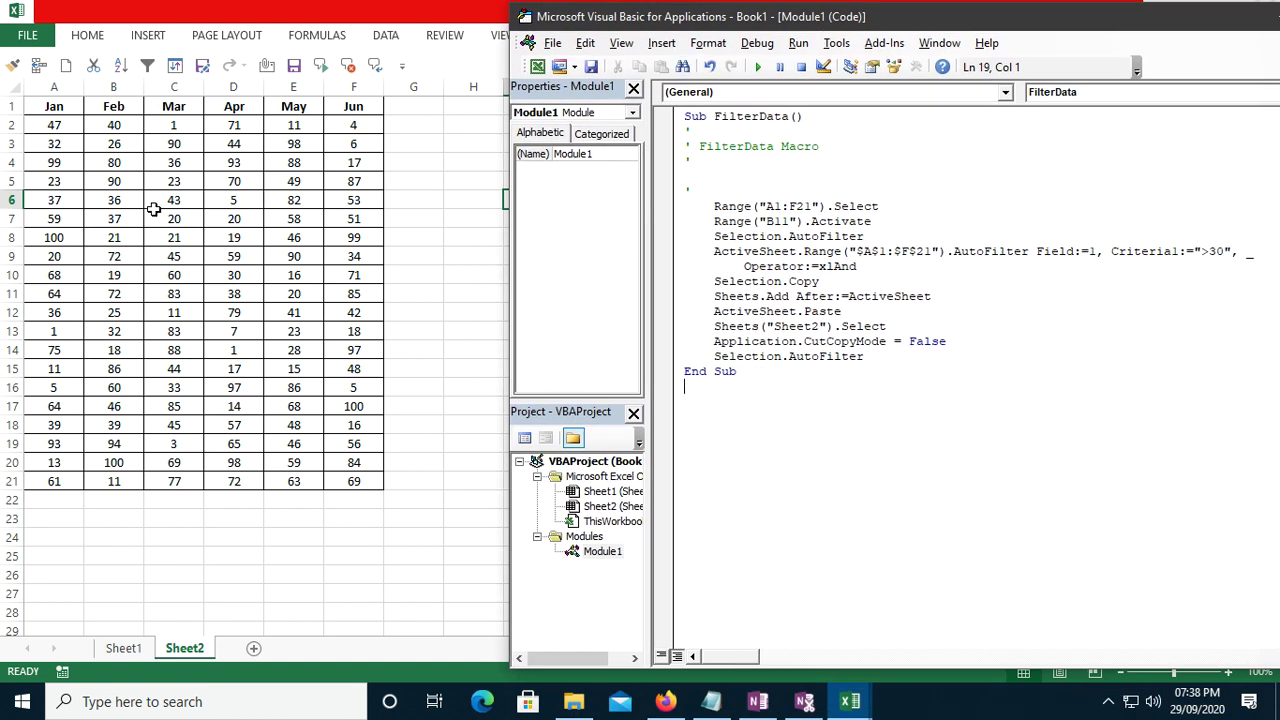
left_click_drag(708, 116, 789, 118)
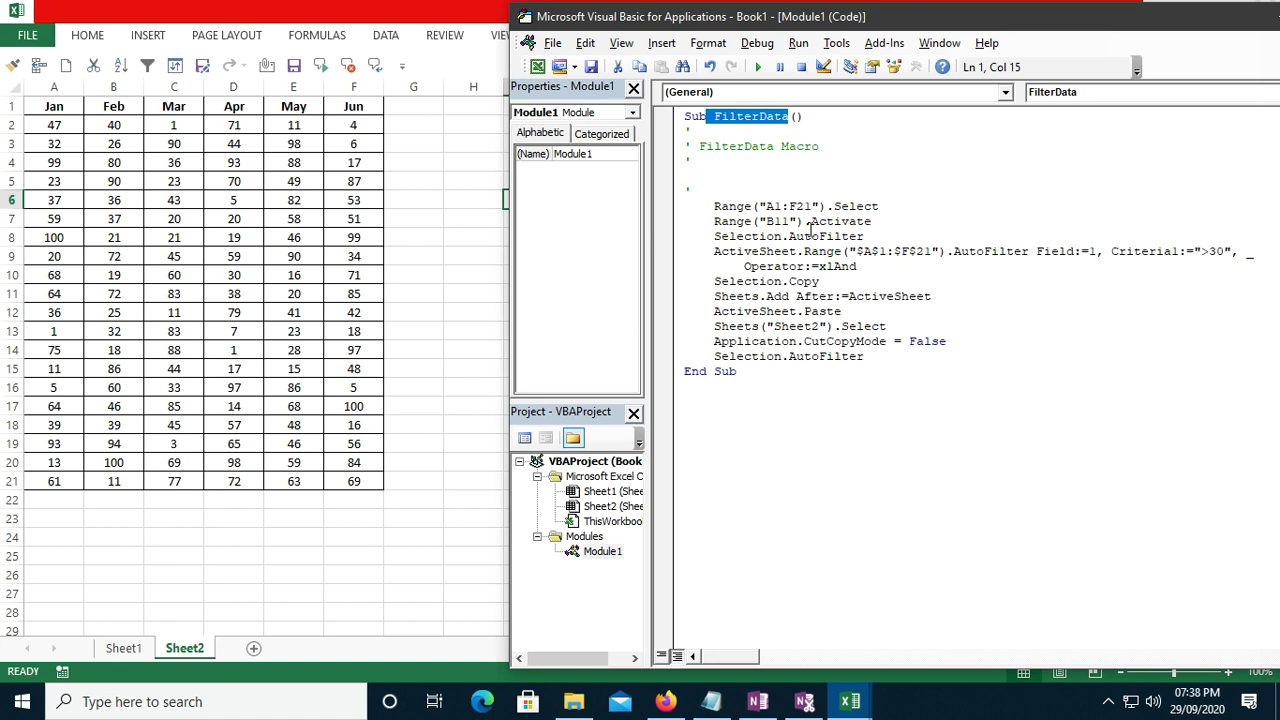
left_click_drag(714, 207, 882, 214)
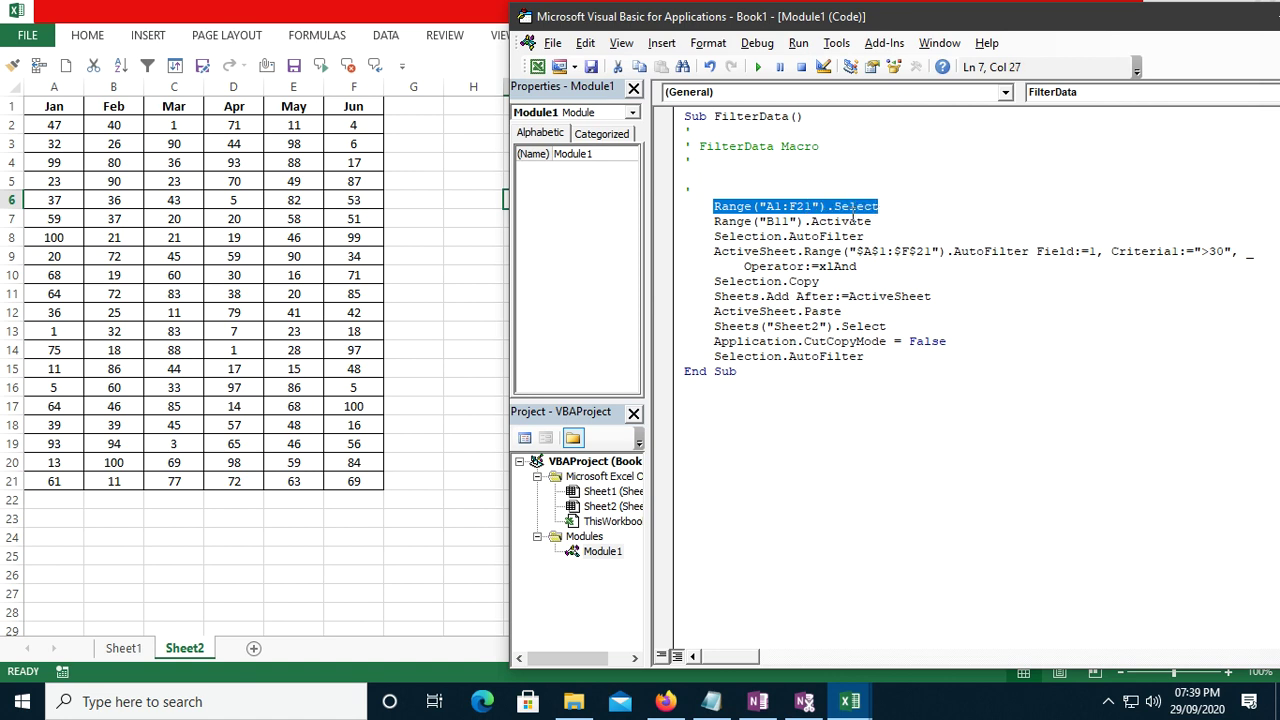
left_click_drag(710, 221, 912, 227)
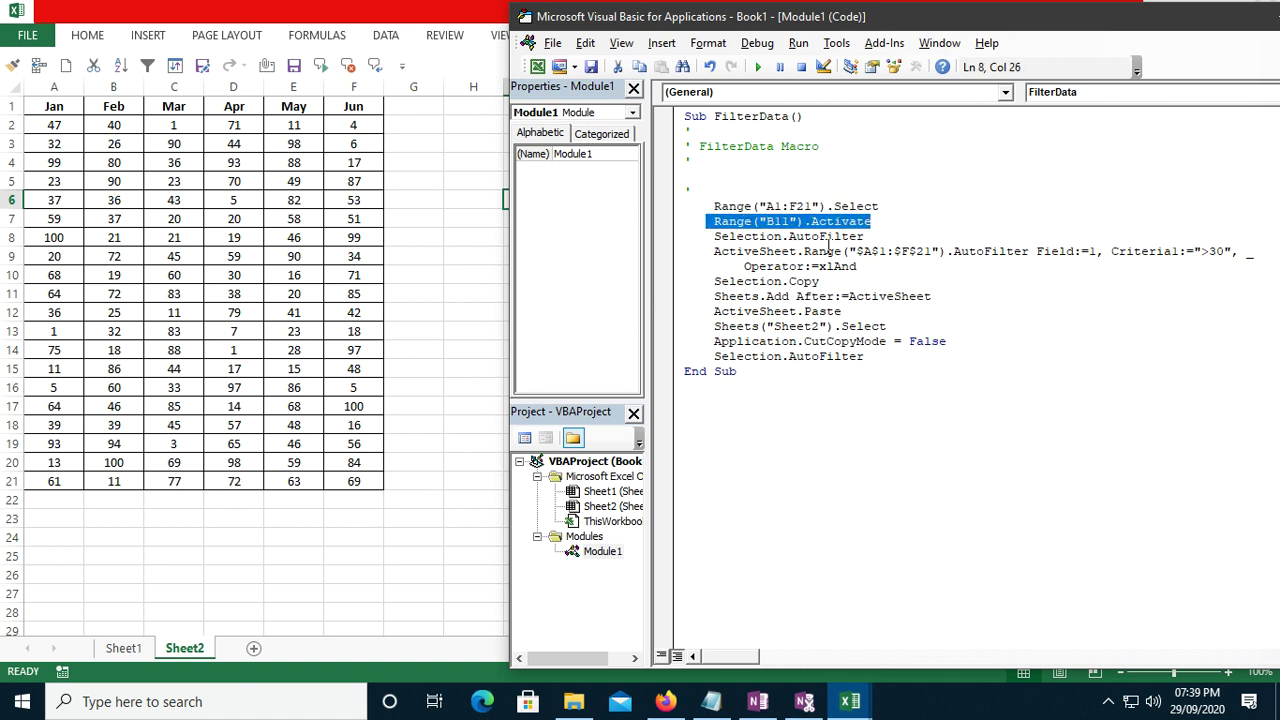
left_click_drag(713, 237, 893, 243)
left_click_drag(714, 252, 1140, 268)
left_click(1212, 252)
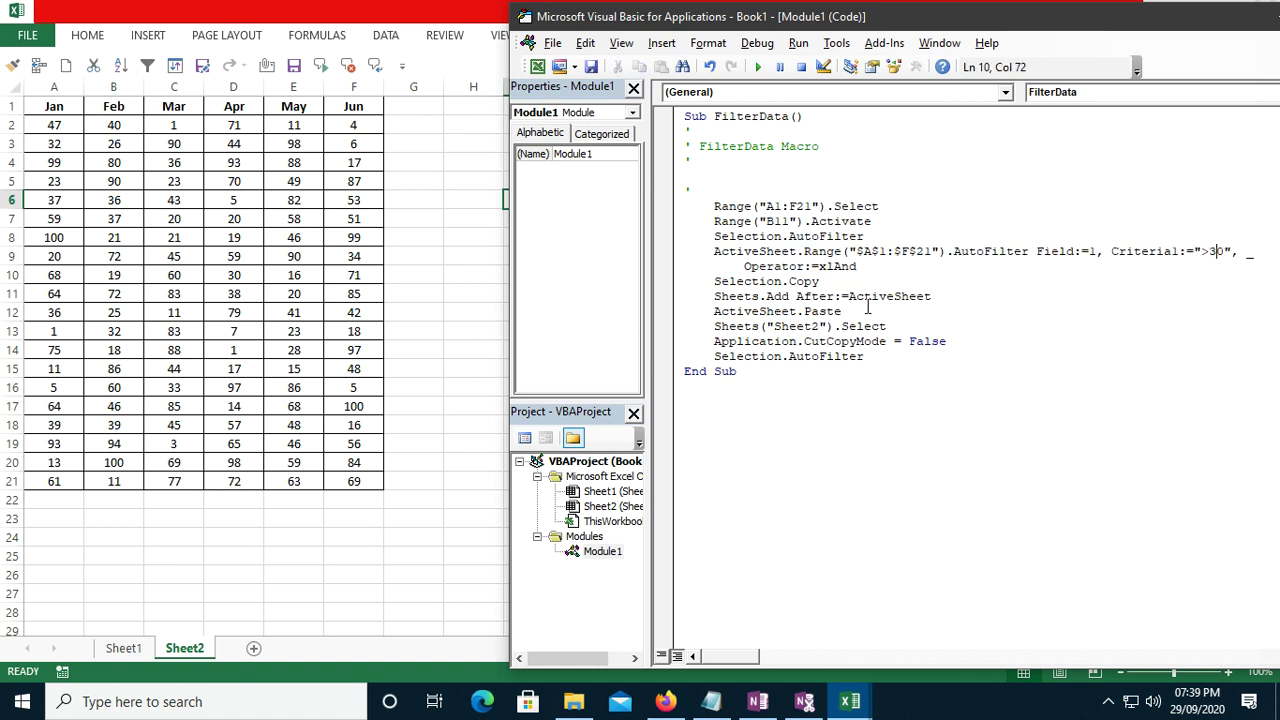
left_click_drag(707, 287, 840, 284)
left_click_drag(720, 296, 843, 312)
left_click_drag(729, 317, 729, 324)
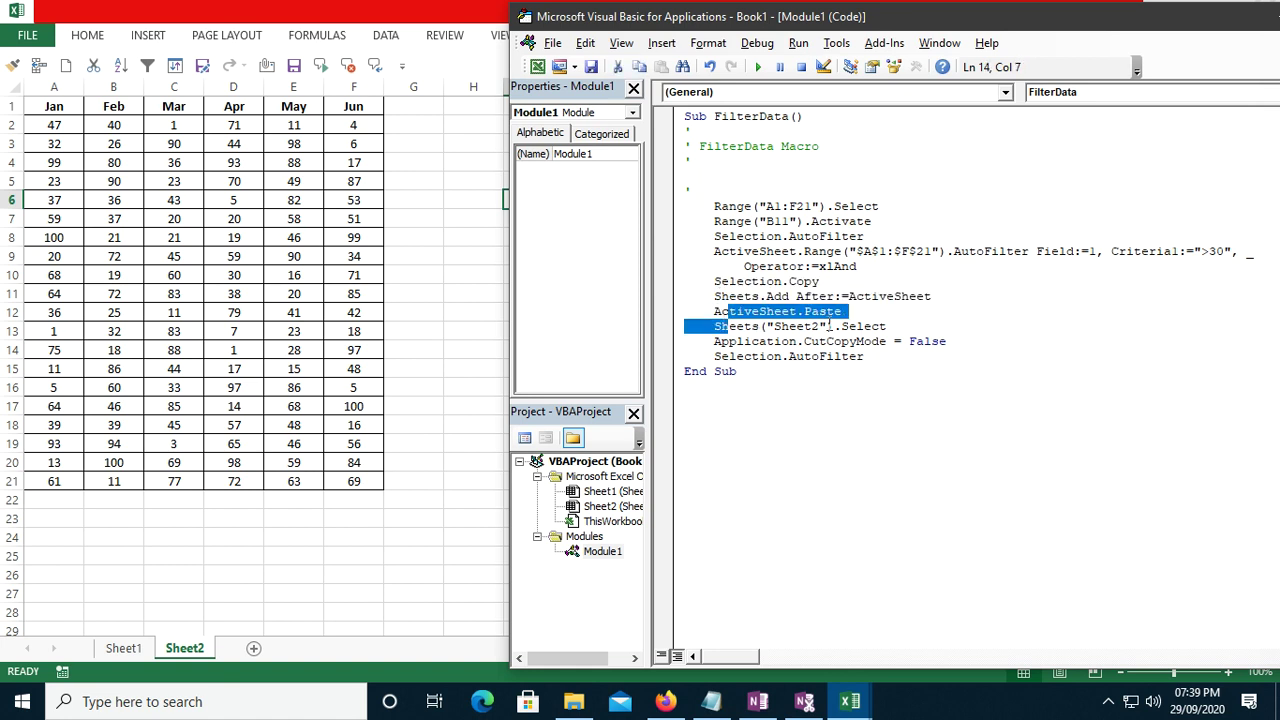
left_click(719, 328)
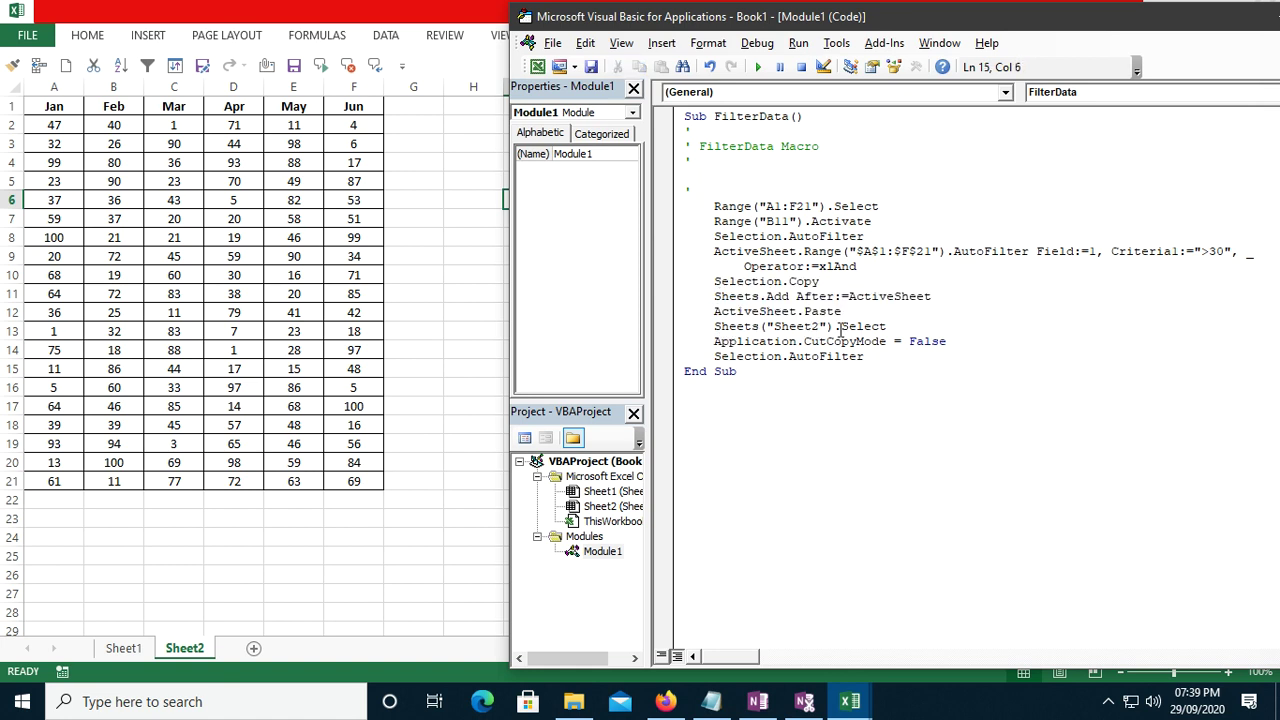
left_click_drag(721, 356, 888, 356)
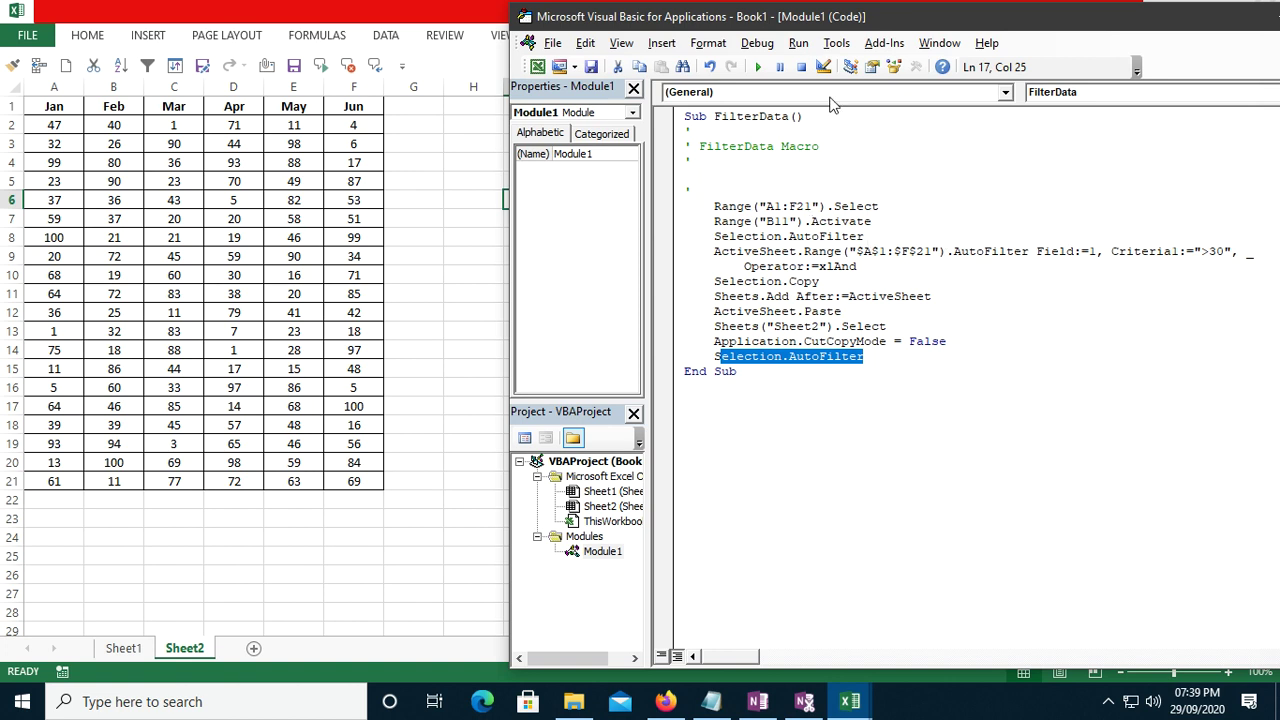
left_click_drag(845, 16, 744, 78)
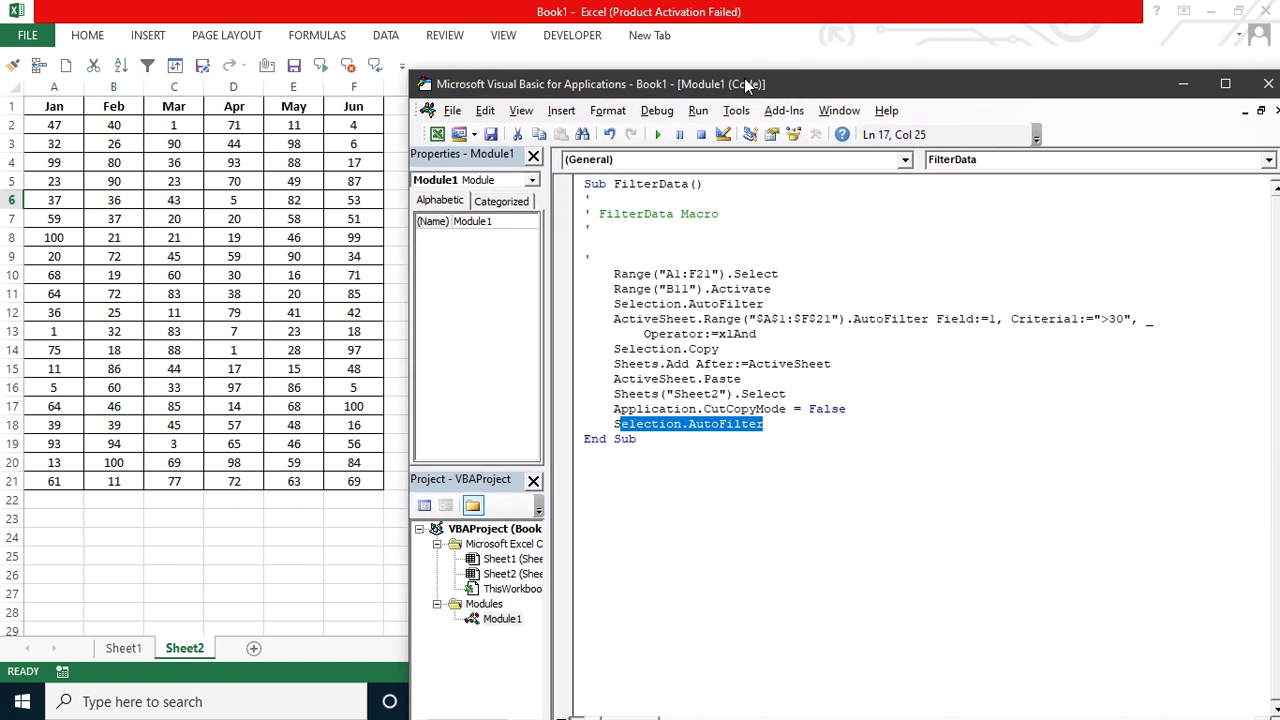
left_click(1117, 319)
- Edit the Criteria1 value from '>30' to '>60' and place the cursor inside Sub FilterData
key("BackSpace")
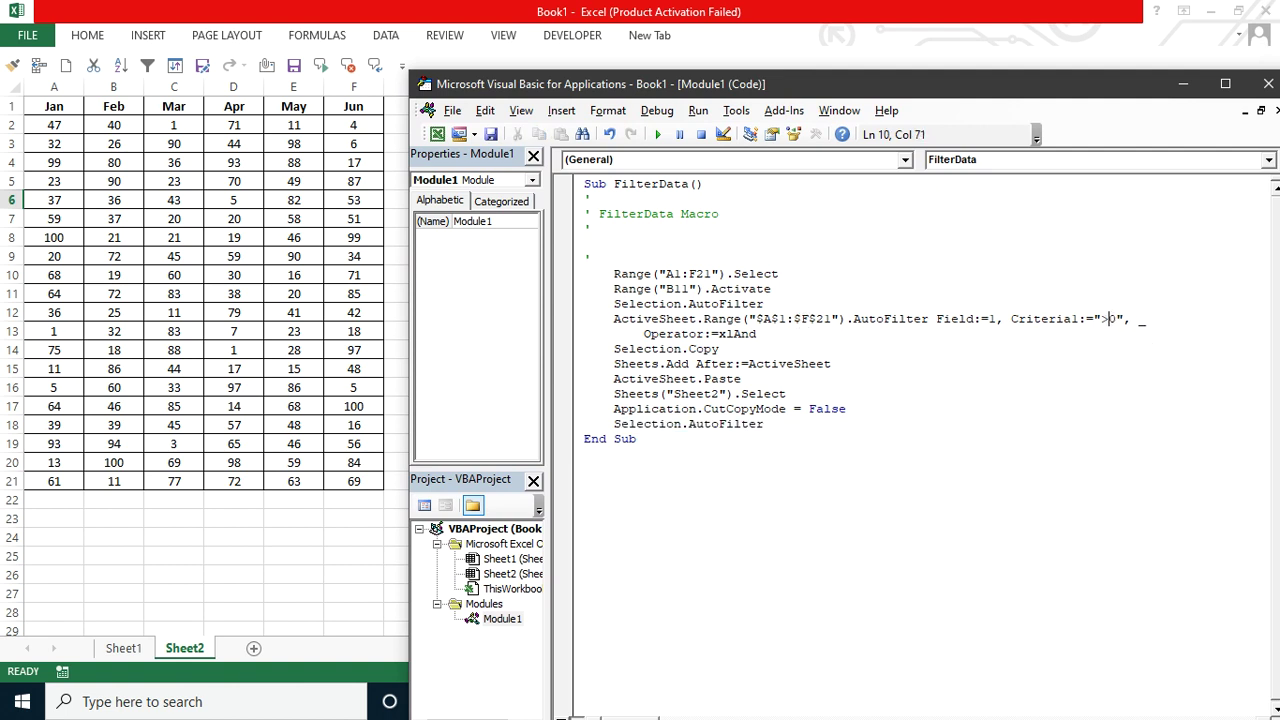
type("6")
left_click_drag(606, 86, 730, 30)
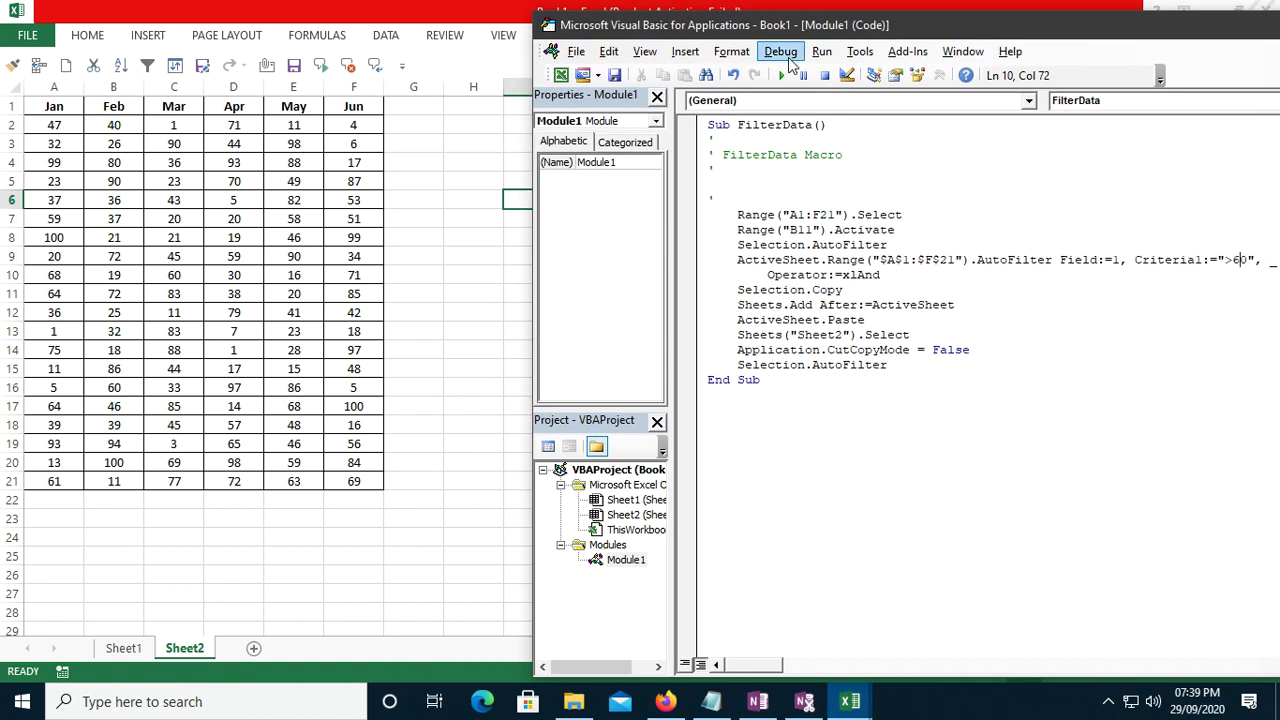
left_click_drag(857, 38, 820, 65)
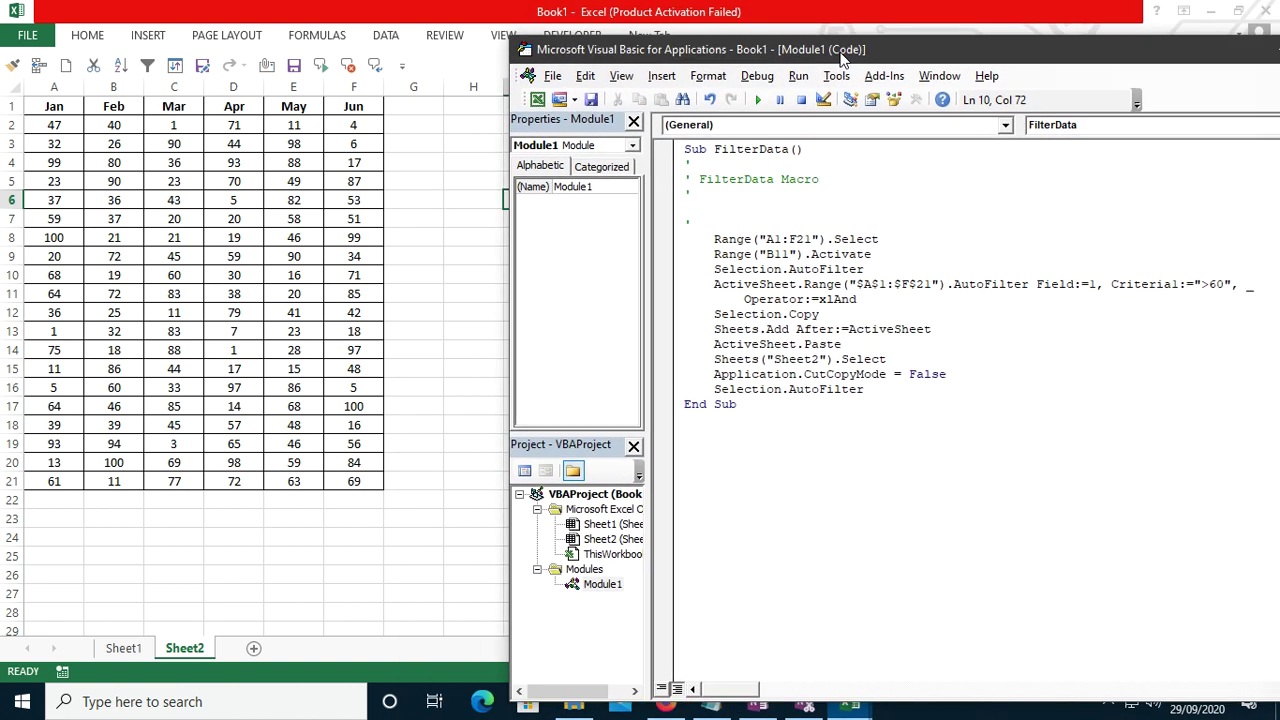
left_click(715, 152)
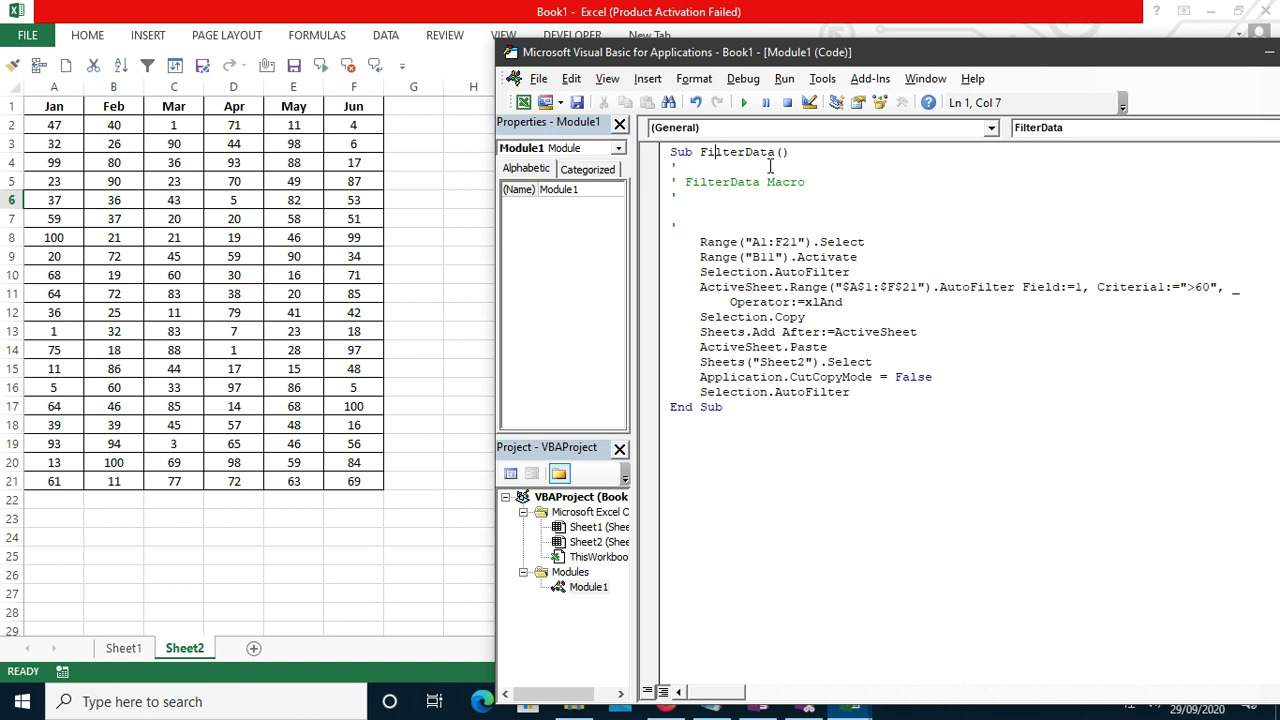
left_click(741, 152)
- Step through FilterData's opening lines, selecting A1:F21, activating B11 and enabling AutoFilter
key("F8")
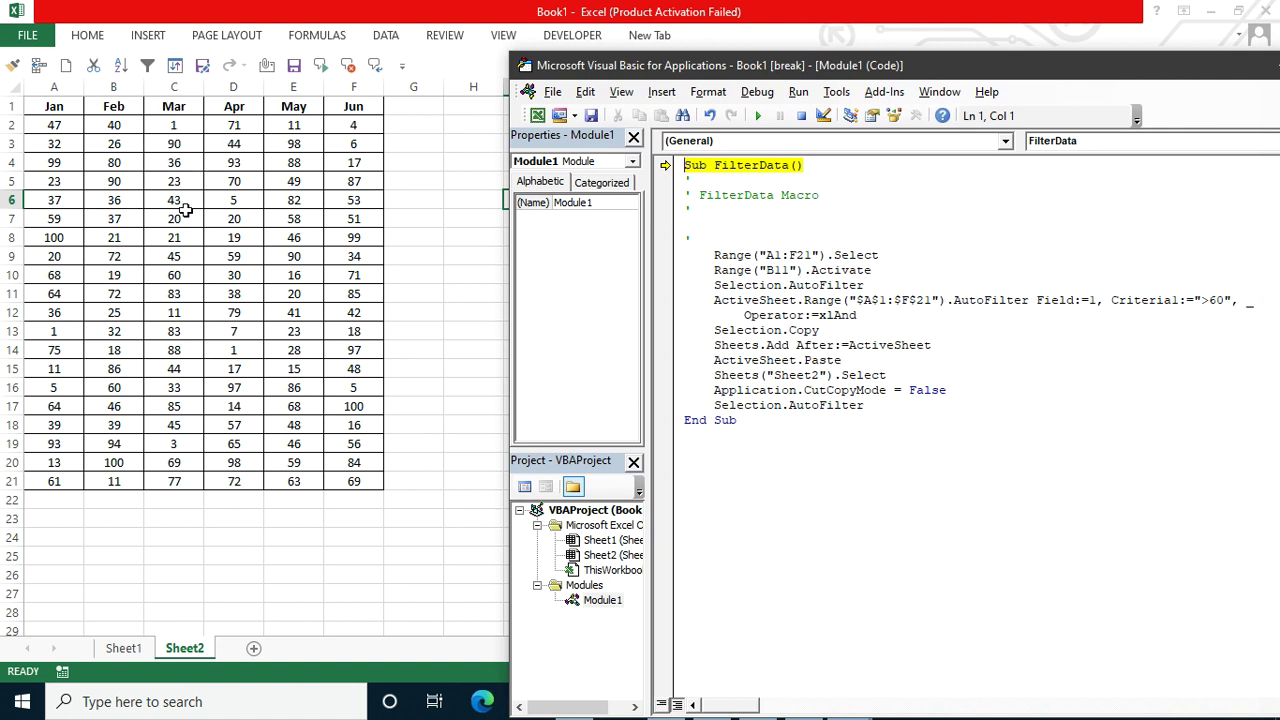
key("F8")
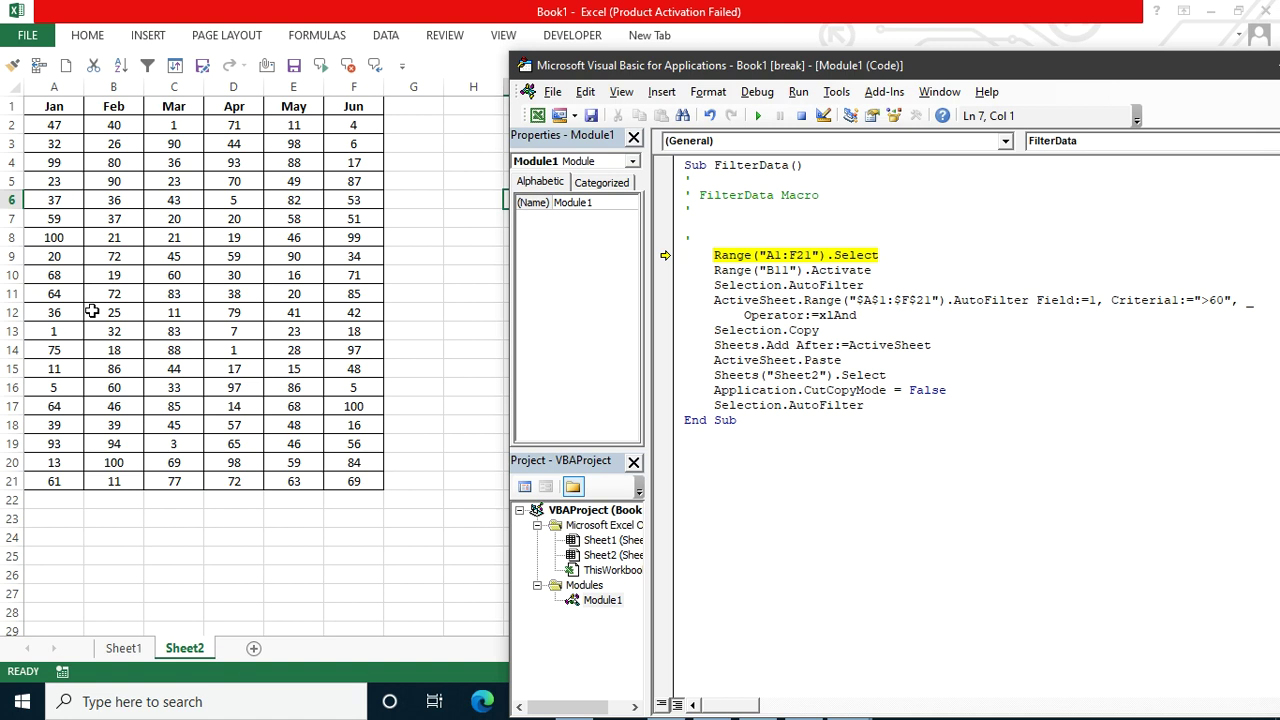
key("F8")
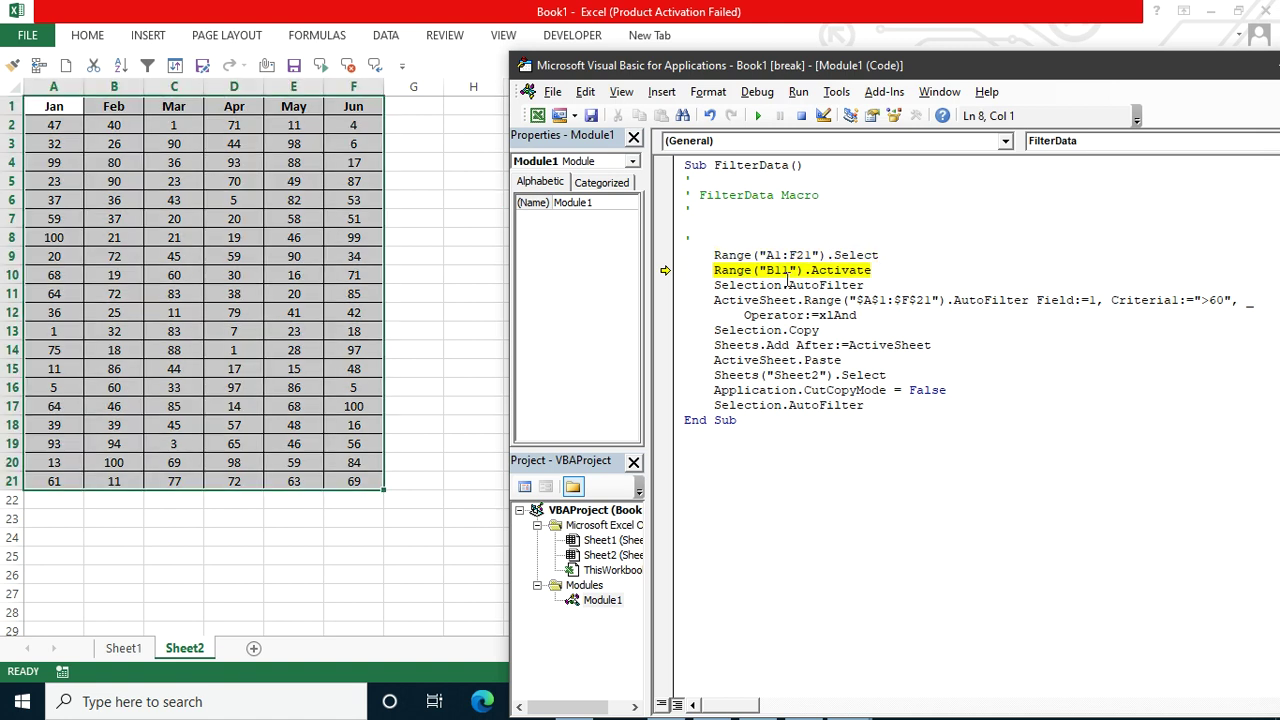
key("F8")
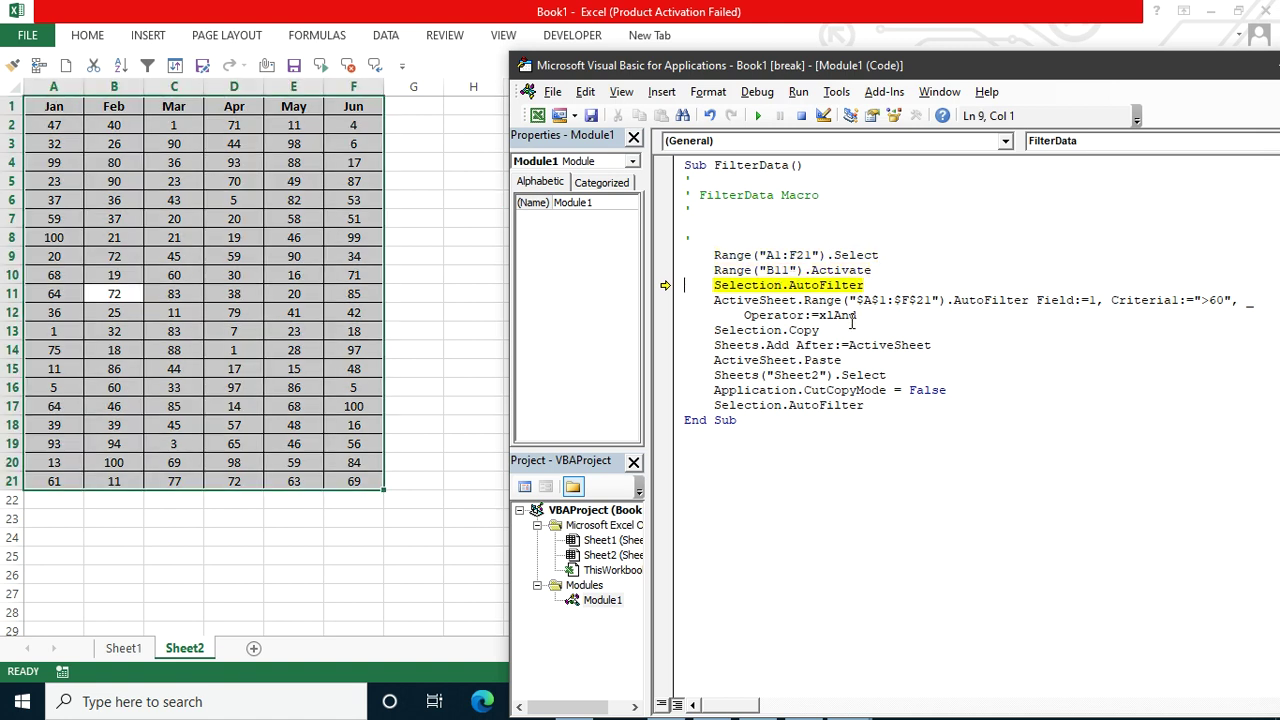
key("F8")
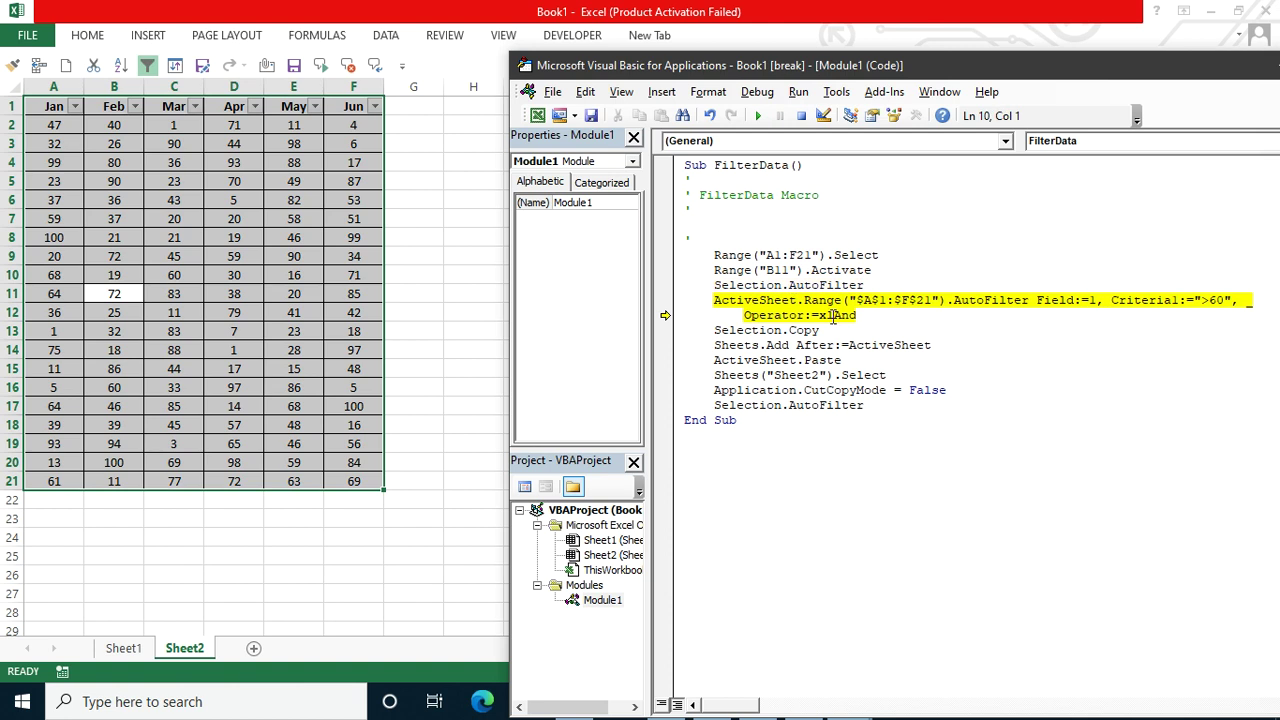
- Step through the Field:=1 Jan '>60' filter line and copy the filtered rows
key("F8")
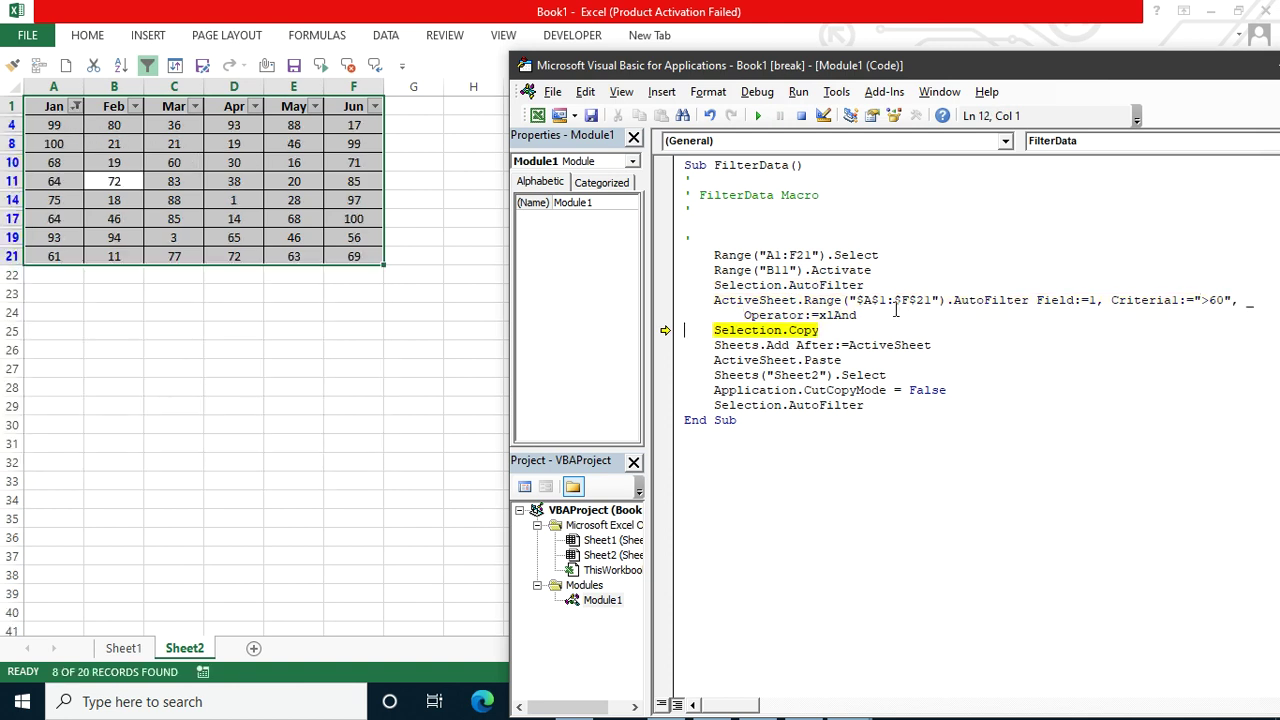
left_click_drag(1037, 300, 1097, 300)
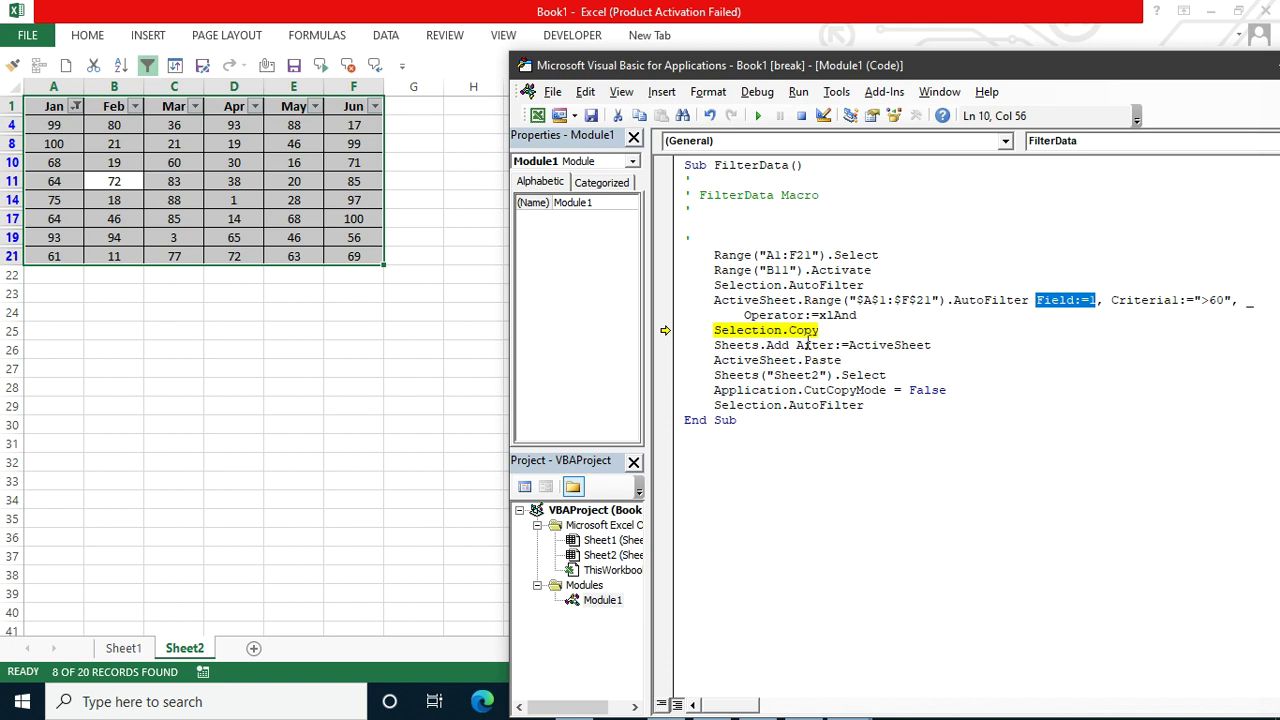
key("F8")
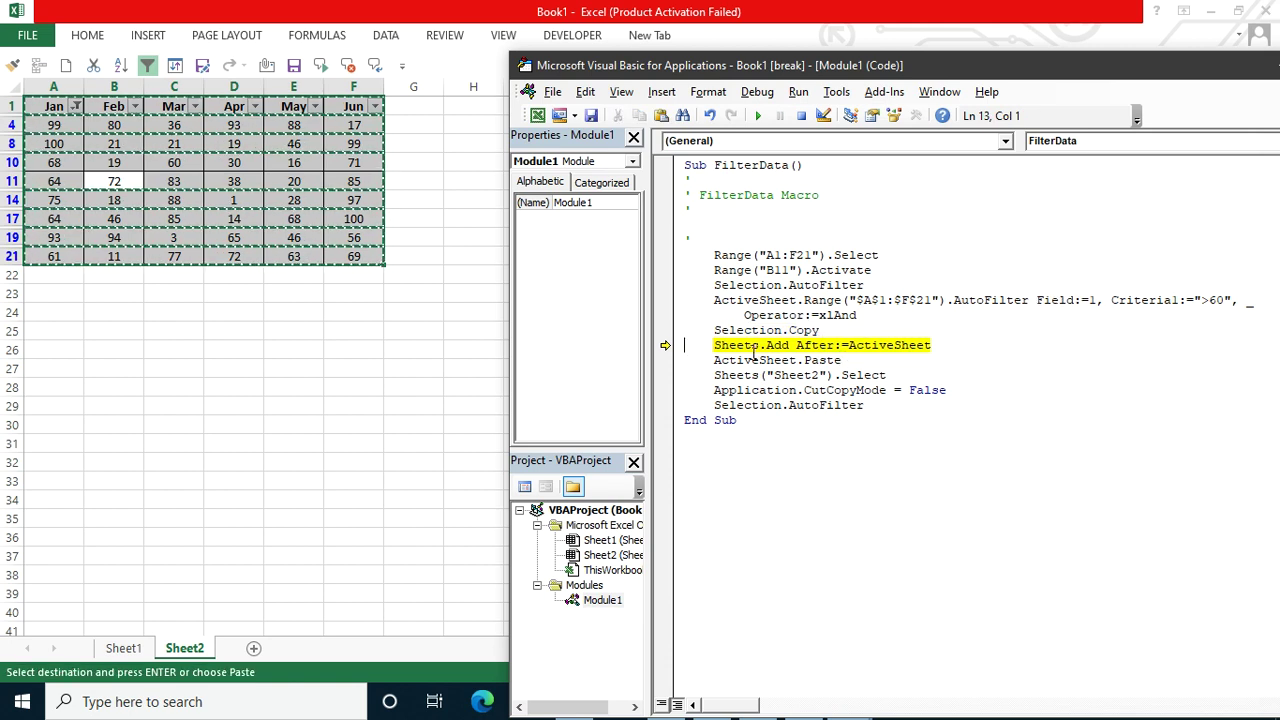
- Step to End Sub, pasting the rows onto new Sheet9 and removing Sheet2's filter
key("F8")
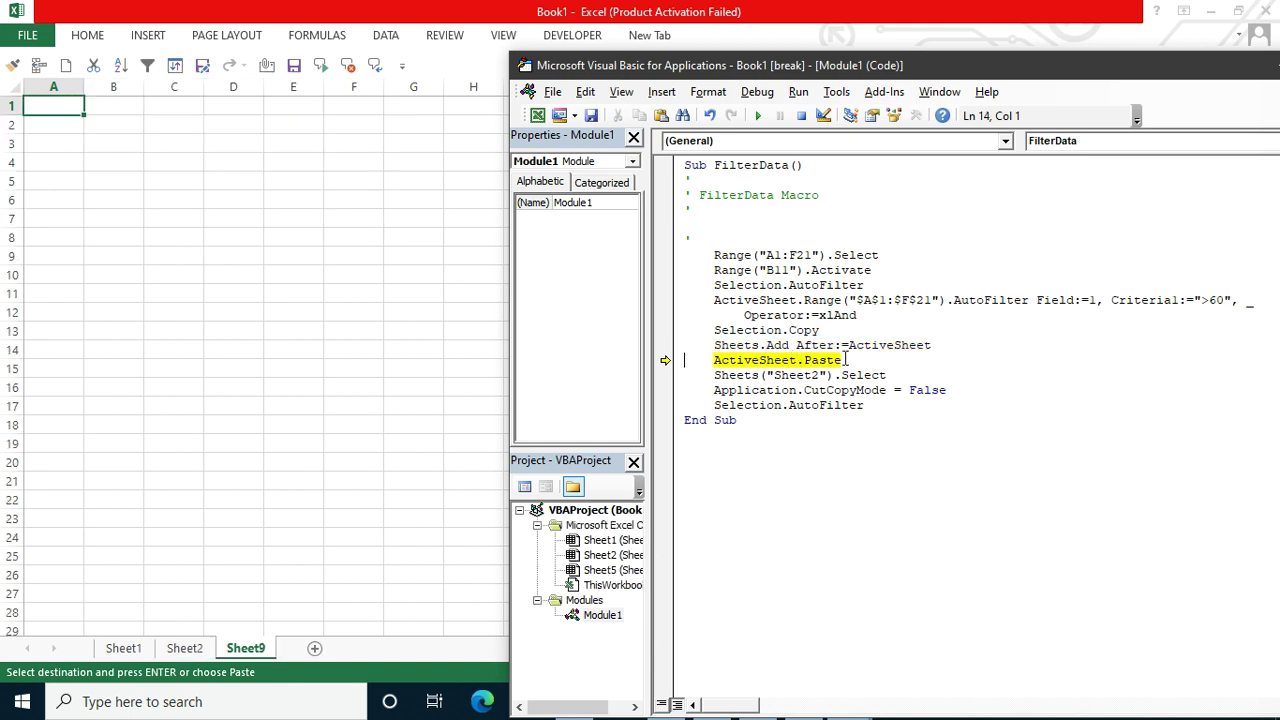
key("F8")
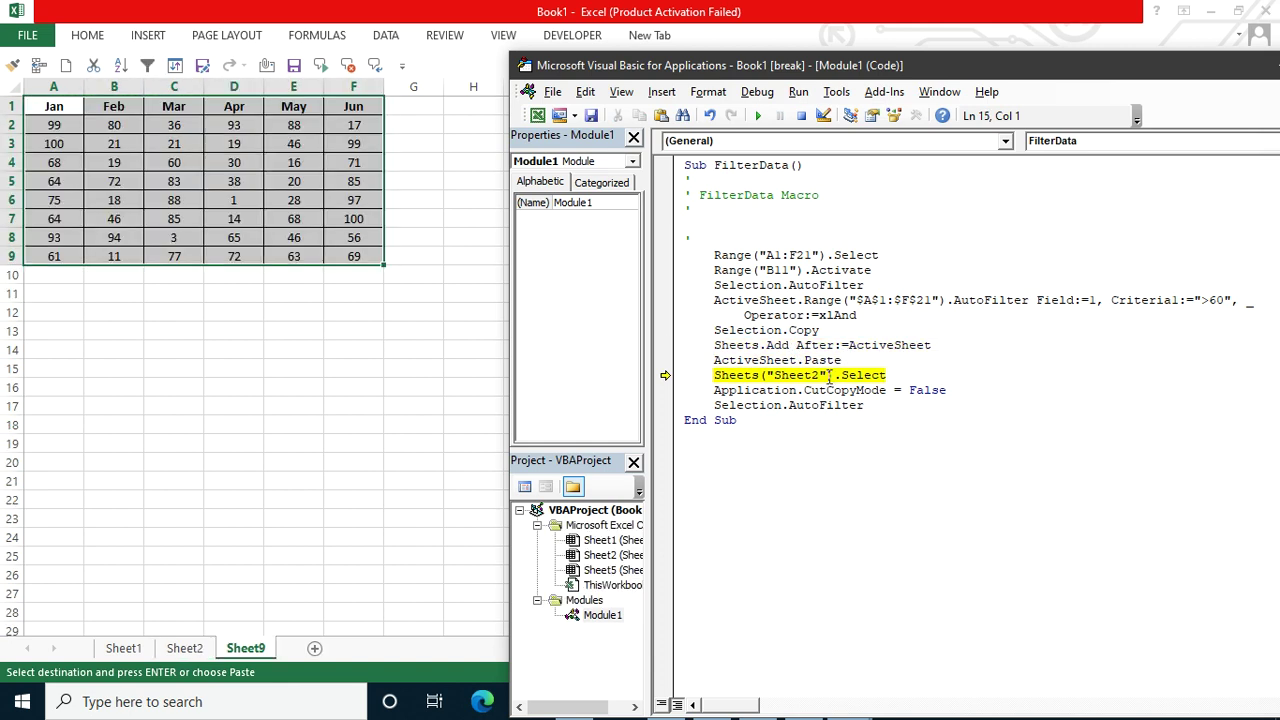
key("F8")
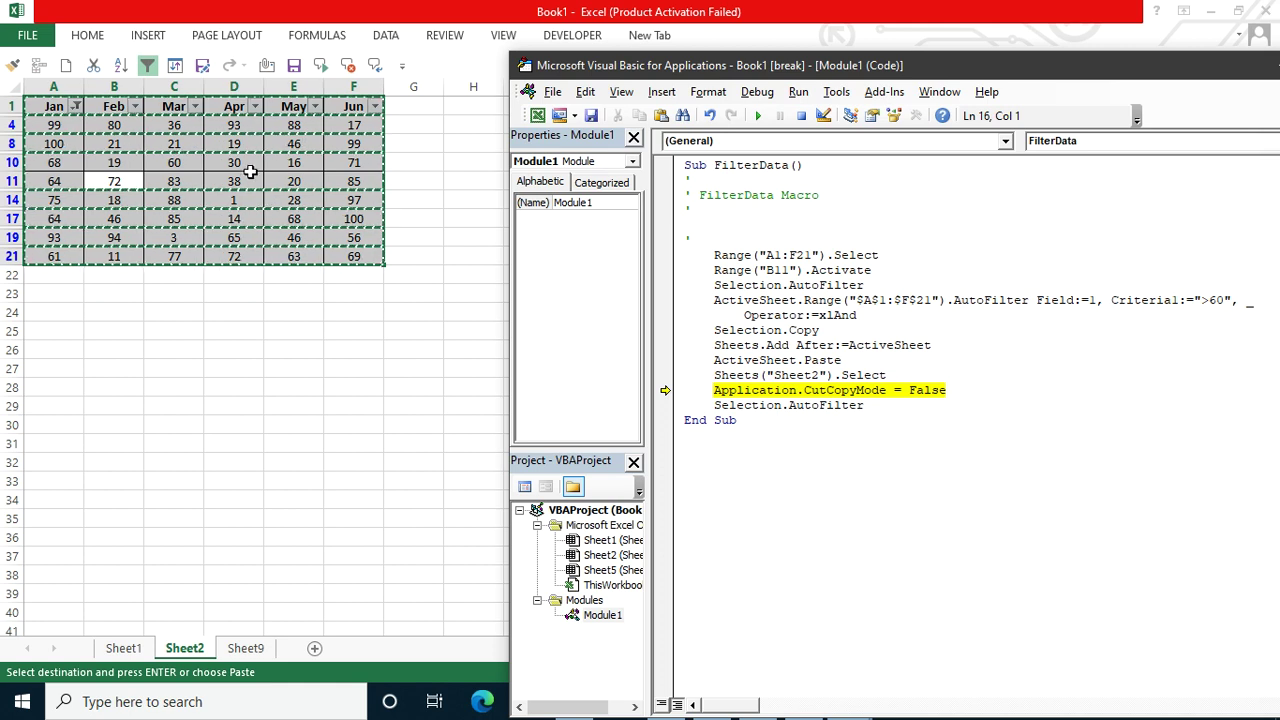
key("F8")
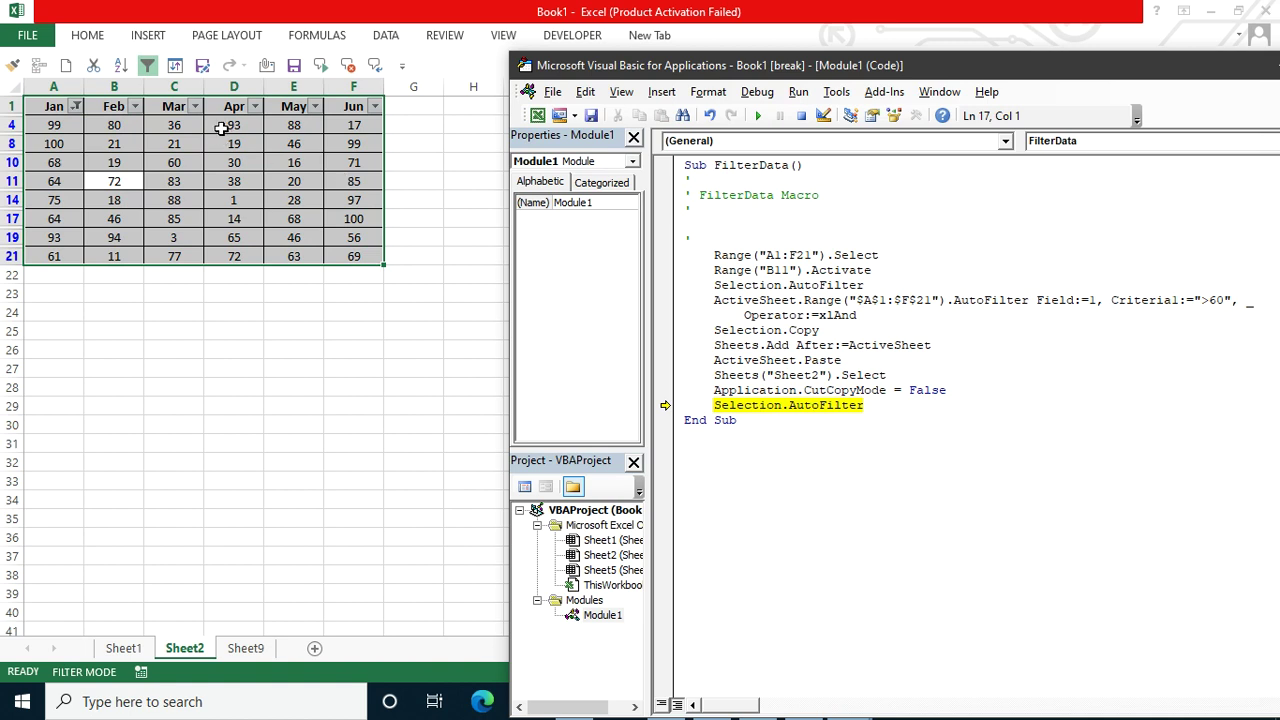
key("F8")
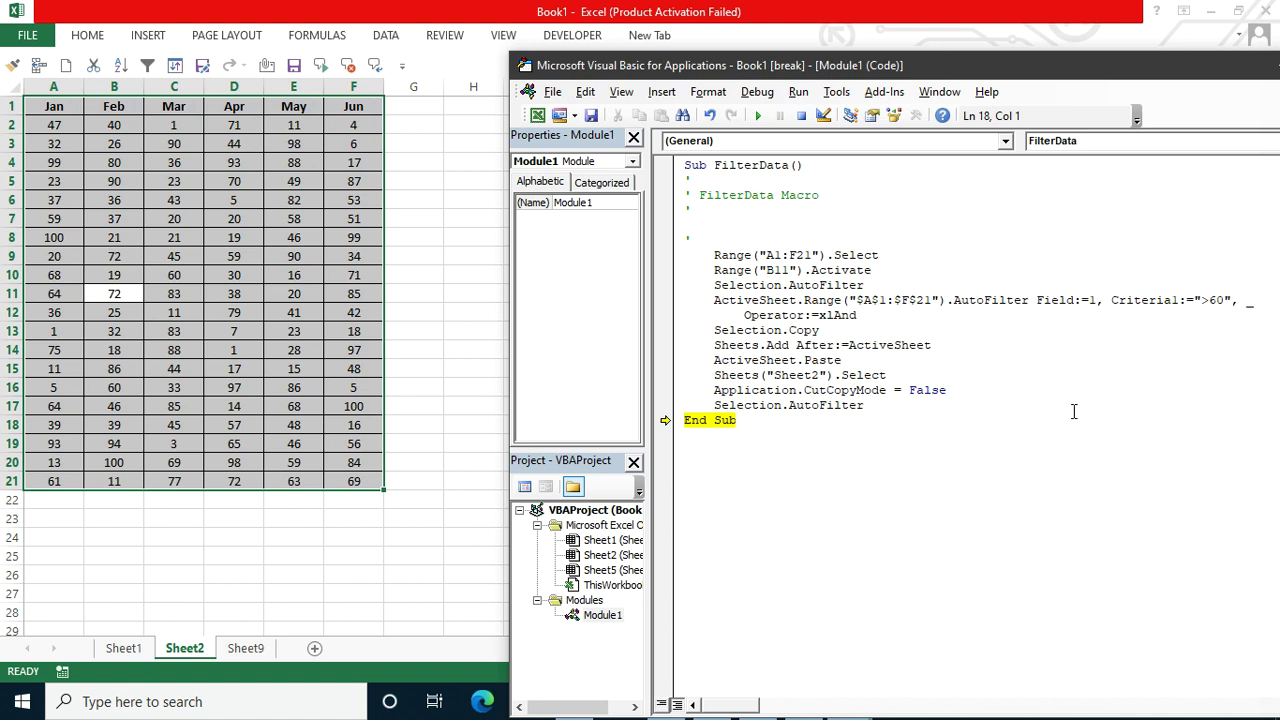
- Reset the paused macro and switch back to the workbook's Sheet1
left_click(801, 115)
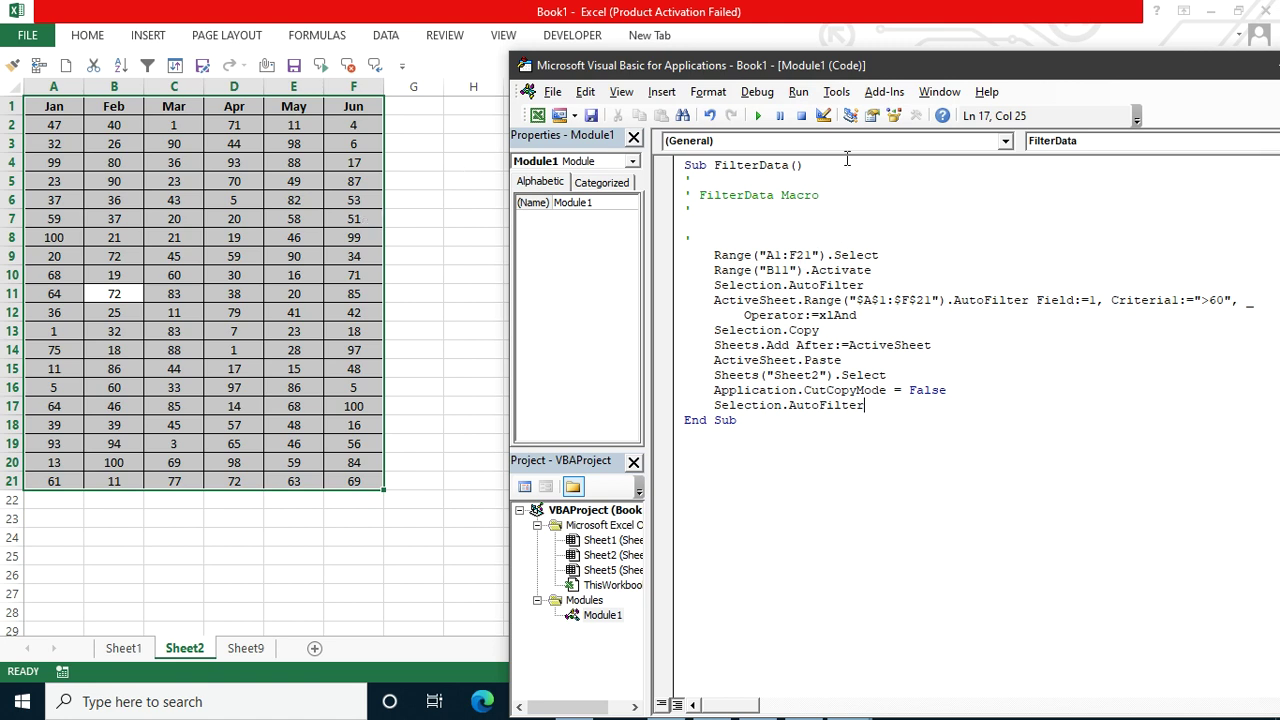
left_click(131, 651)
left_click(127, 651)
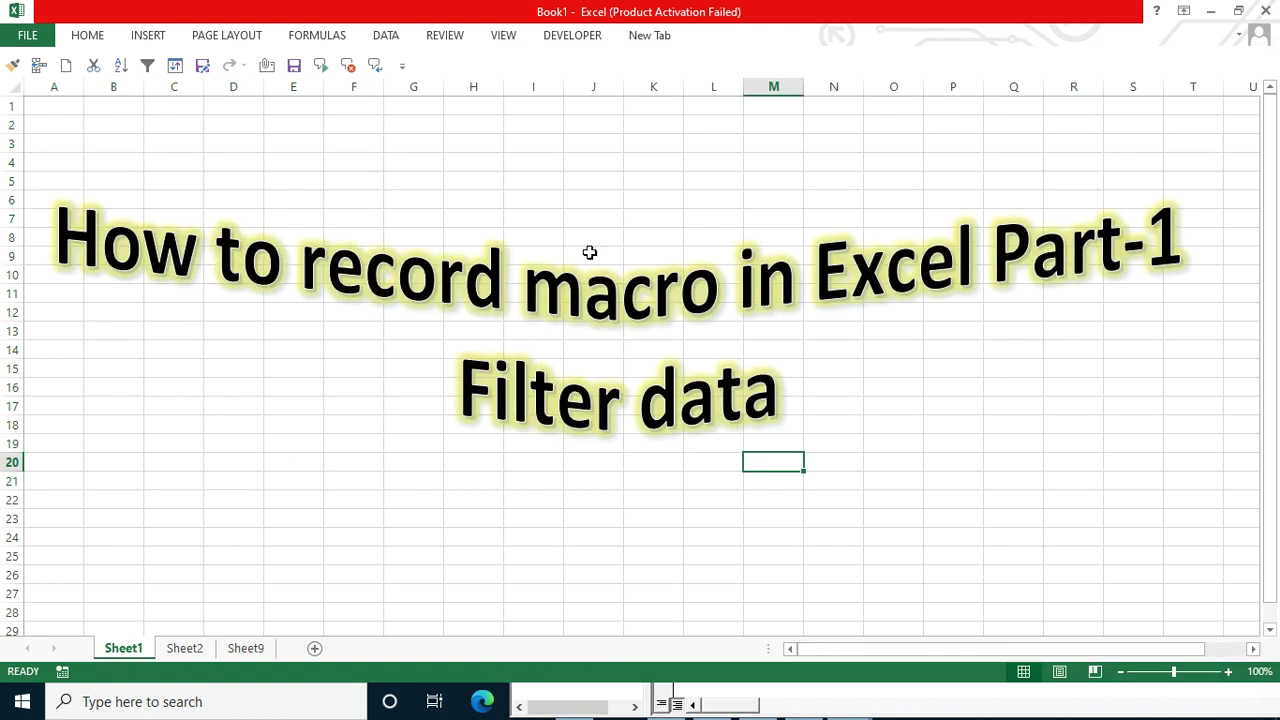